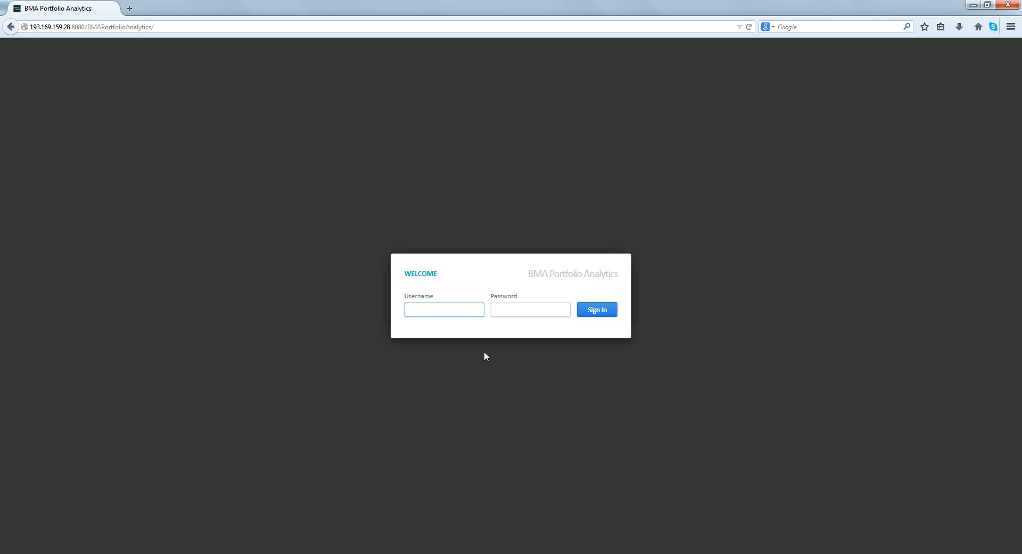
- Sign in to the portfolio analytics site with the username and the account password
{"action": "type", "text": "r"}
{"action": "key", "text": "Tab"}
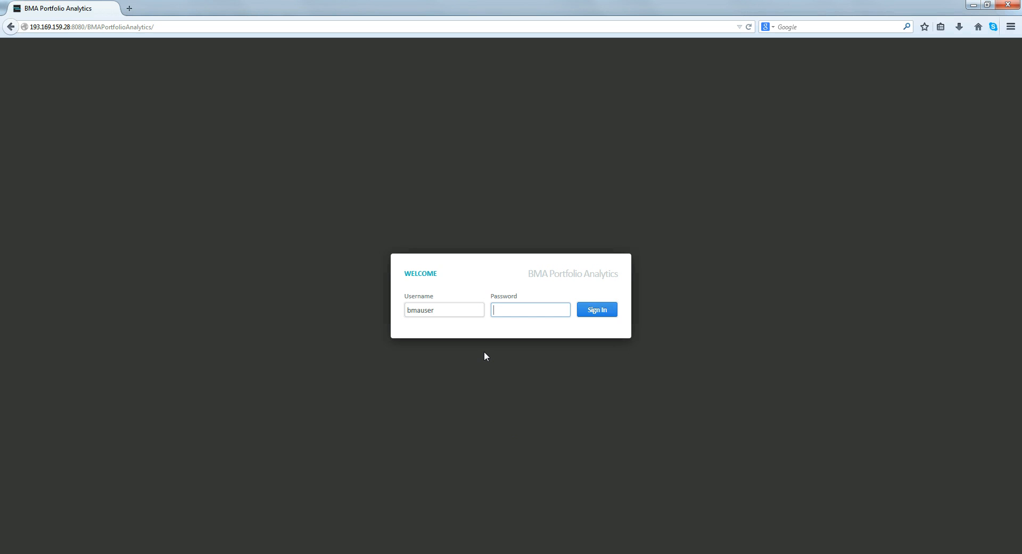
{"action": "type", "text": "********"}
{"action": "key", "text": "Return"}
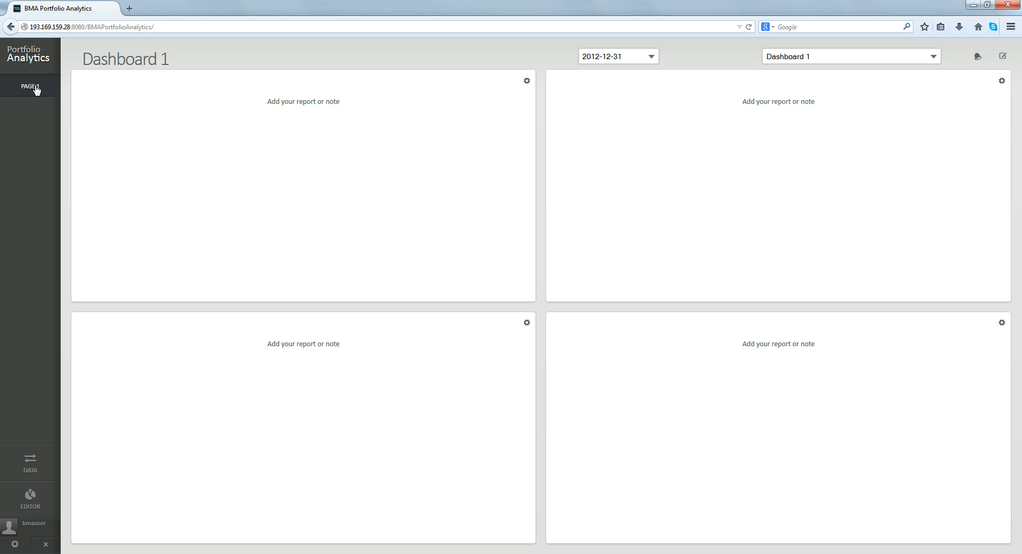
- Choose 2012-12-31 as the dashboard date and create a new Portfolio Analysis report in the first pane of Dashboard 1
{"action": "left_click", "coordinate": [651, 59]}
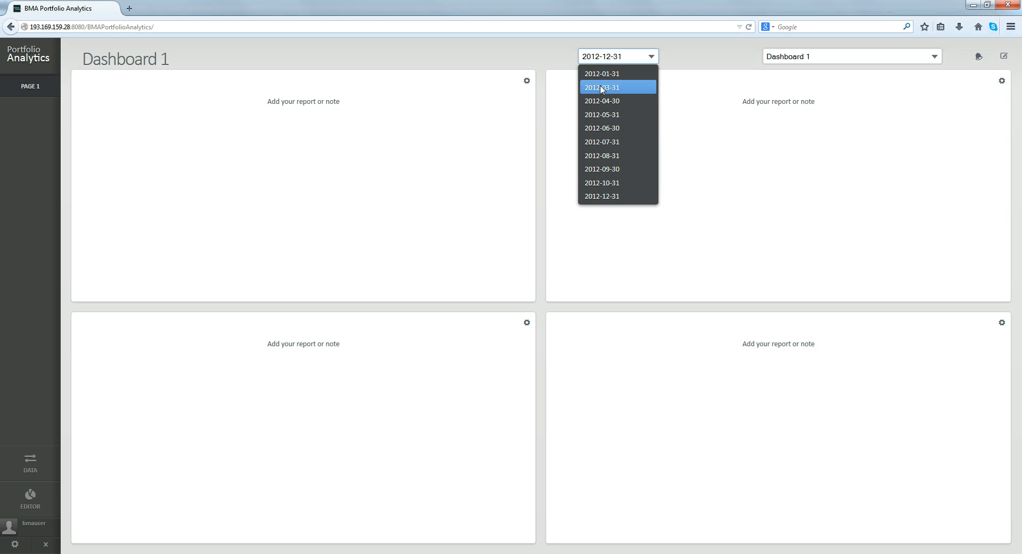
{"action": "left_click", "coordinate": [621, 198]}
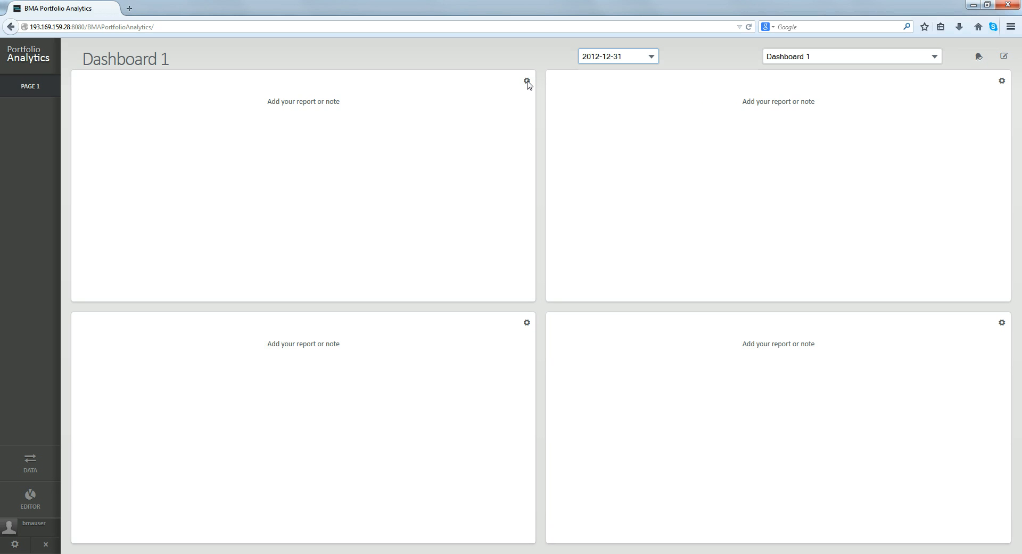
{"action": "left_click", "coordinate": [527, 82]}
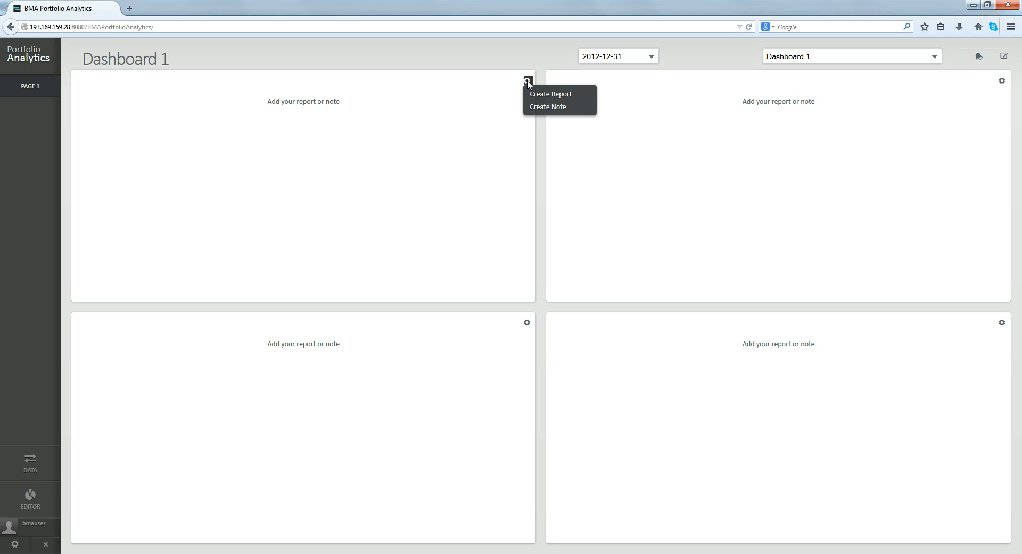
{"action": "left_click", "coordinate": [568, 96]}
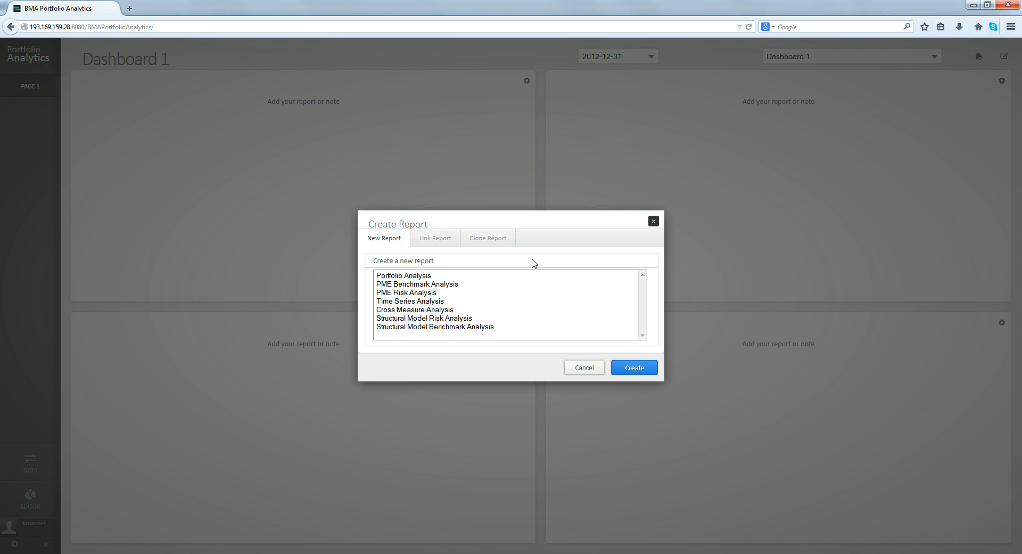
{"action": "left_click", "coordinate": [427, 277]}
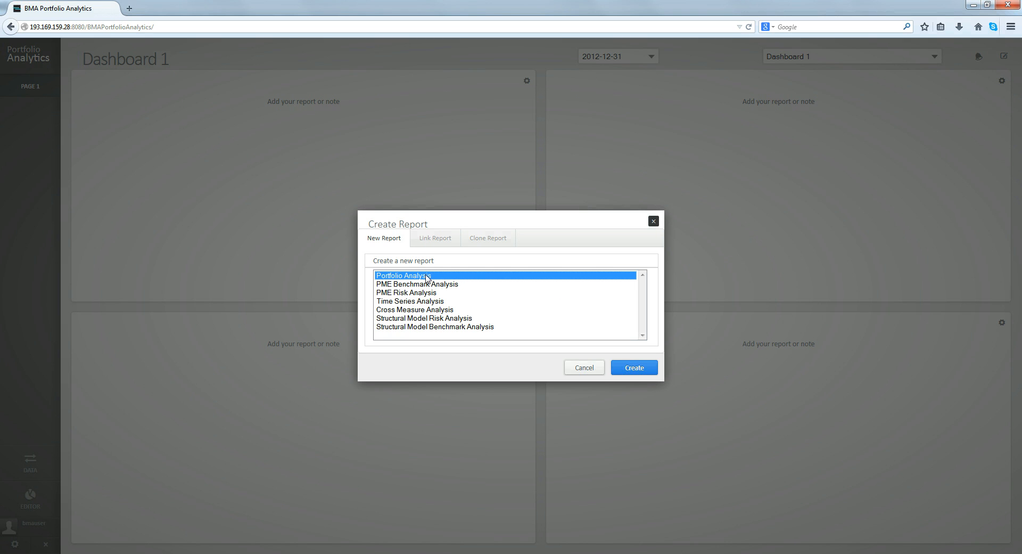
{"action": "left_click", "coordinate": [638, 375]}
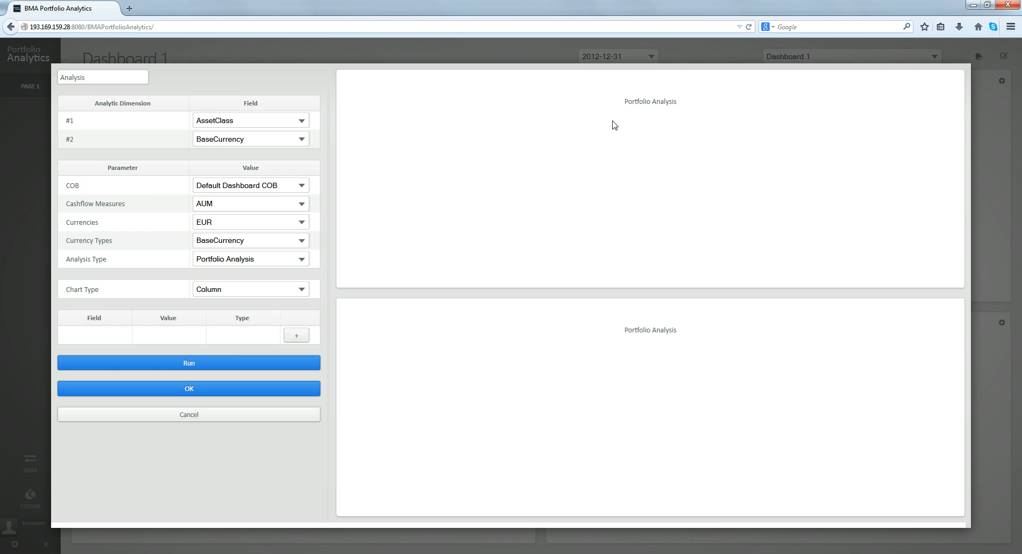
- Name the report My Portfolio Analysis and set its analytic dimensions to AssetClass and Country
{"action": "left_click_drag", "start_coordinate": [88, 78], "coordinate": [59, 77]}
{"action": "type", "text": "My Portfolio"}
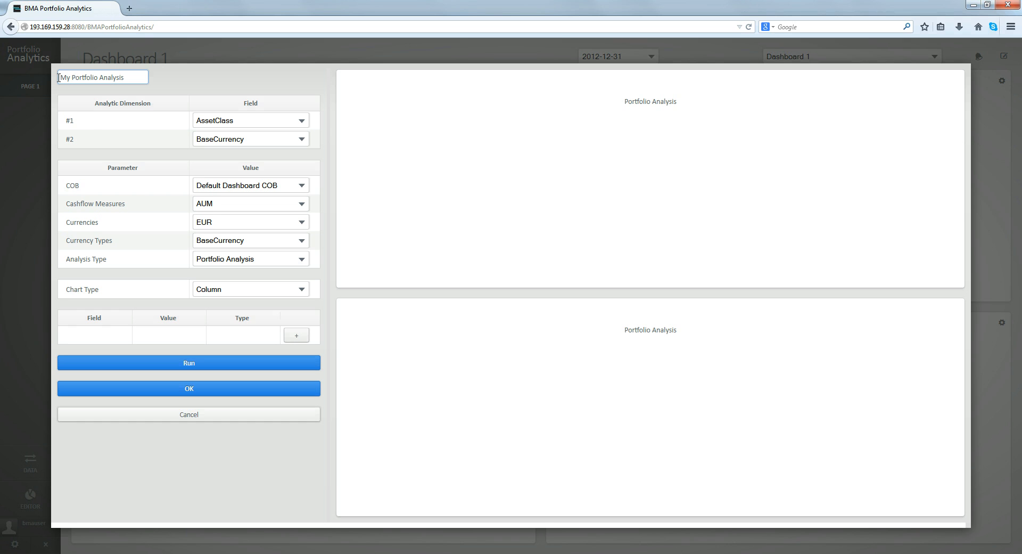
{"action": "left_click", "coordinate": [150, 119]}
{"action": "left_click", "coordinate": [304, 122]}
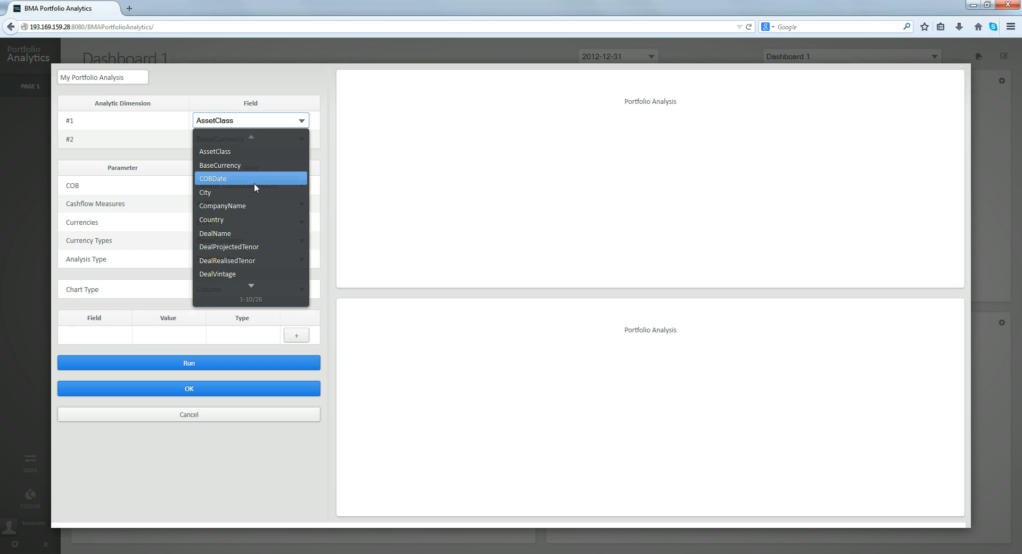
{"action": "left_click", "coordinate": [253, 287]}
{"action": "left_click", "coordinate": [254, 288]}
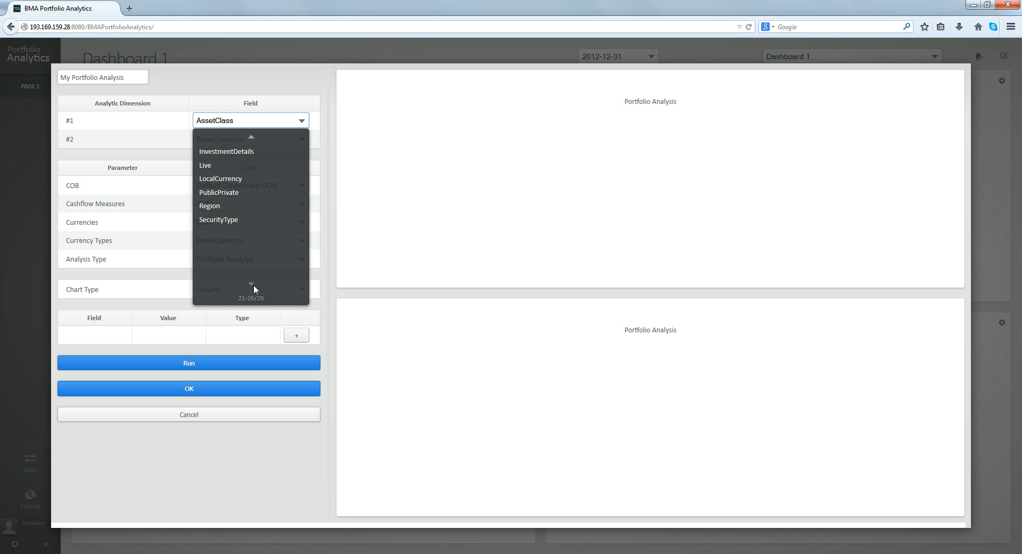
{"action": "left_click", "coordinate": [254, 138]}
{"action": "left_click", "coordinate": [254, 140]}
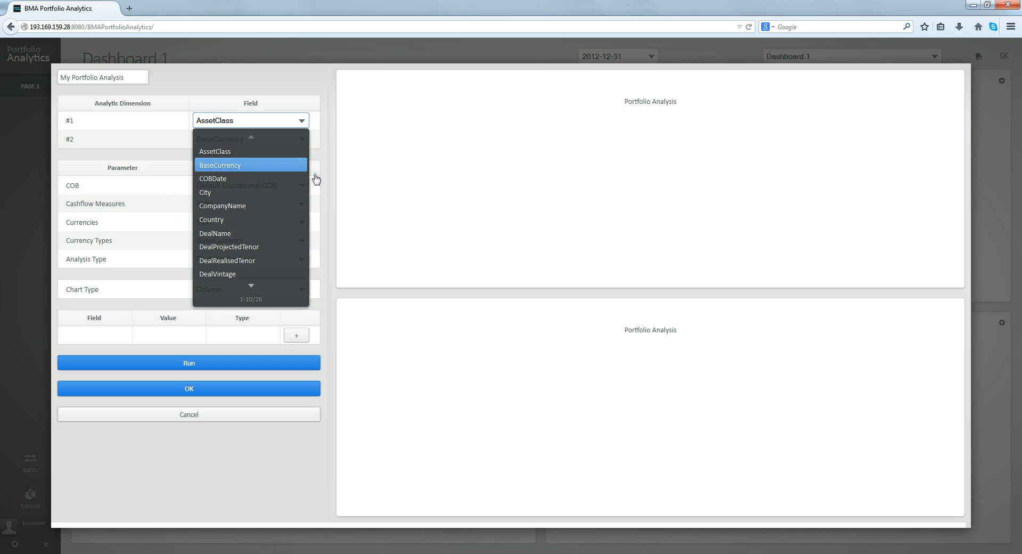
{"action": "left_click", "coordinate": [243, 153]}
{"action": "left_click", "coordinate": [247, 141]}
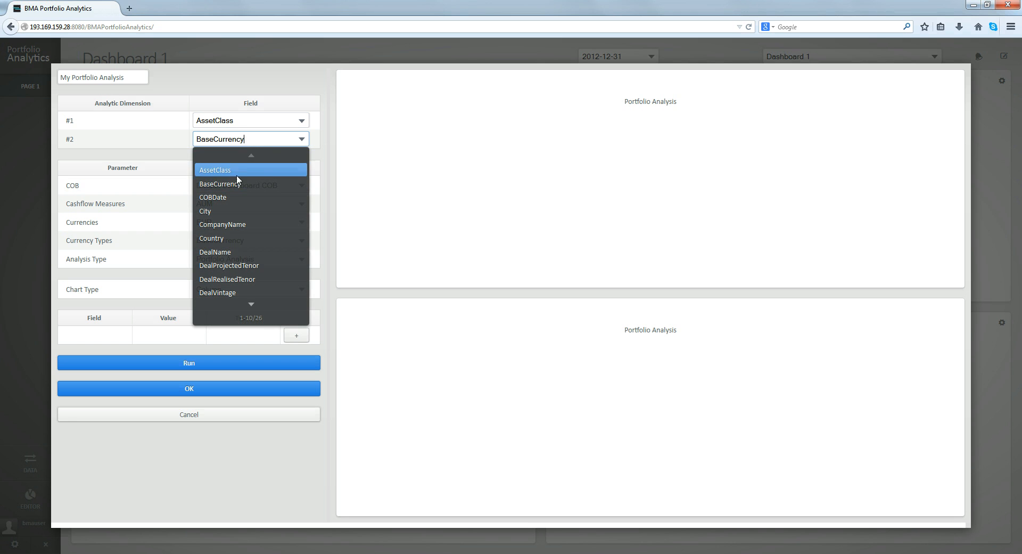
{"action": "left_click", "coordinate": [219, 245]}
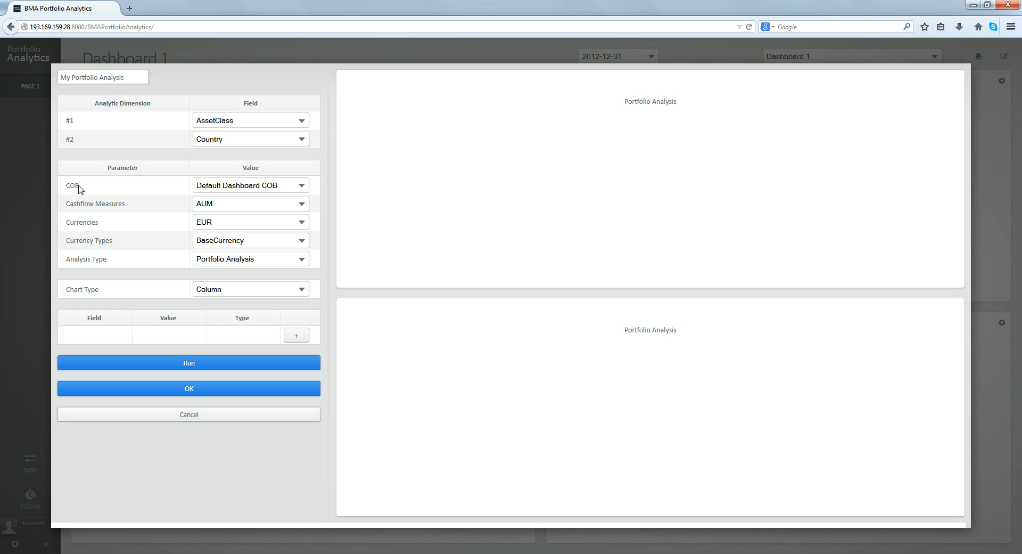
- Examine the COB dates and cashflow measures available for the report, keeping Default Dashboard COB and AUM
{"action": "left_click", "coordinate": [302, 185]}
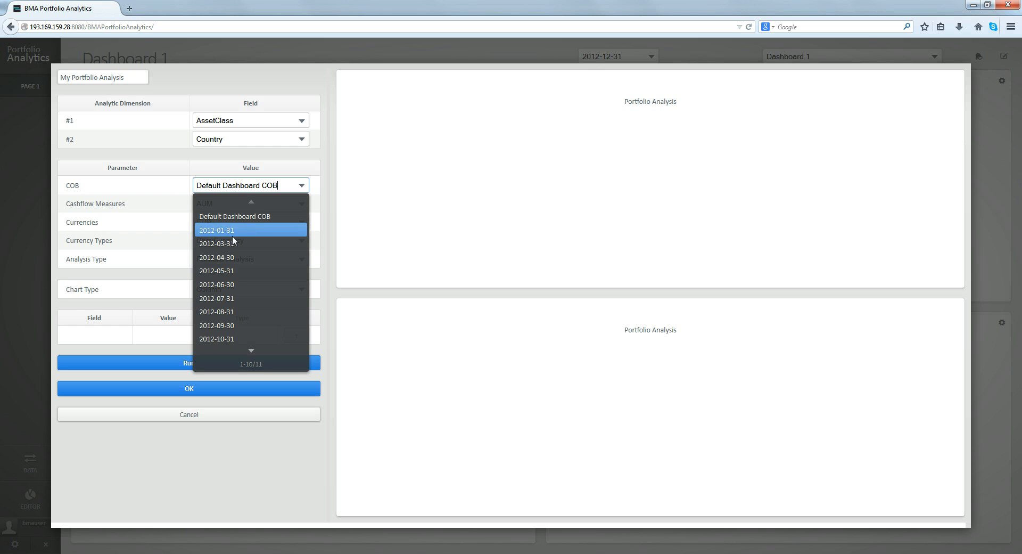
{"action": "left_click", "coordinate": [251, 351]}
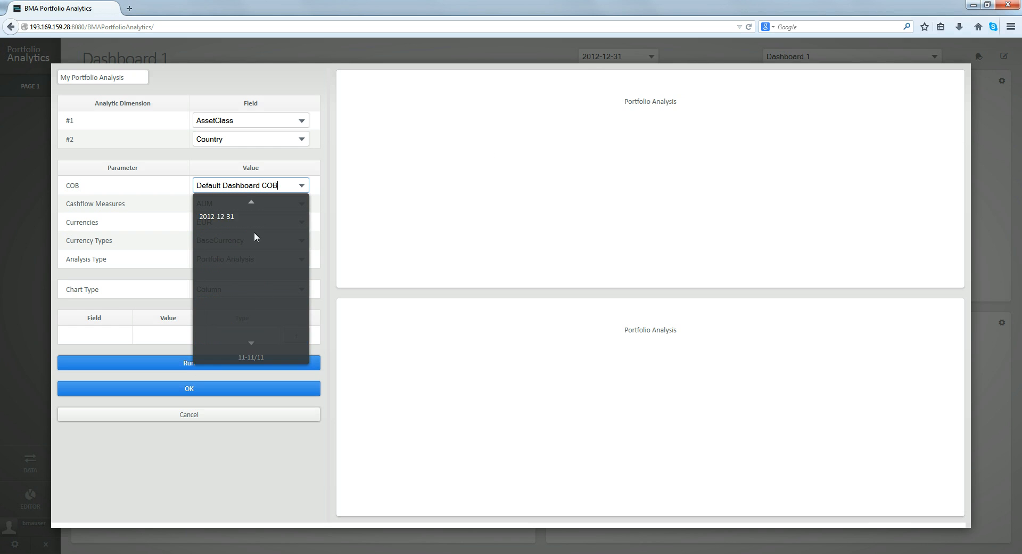
{"action": "left_click", "coordinate": [251, 201]}
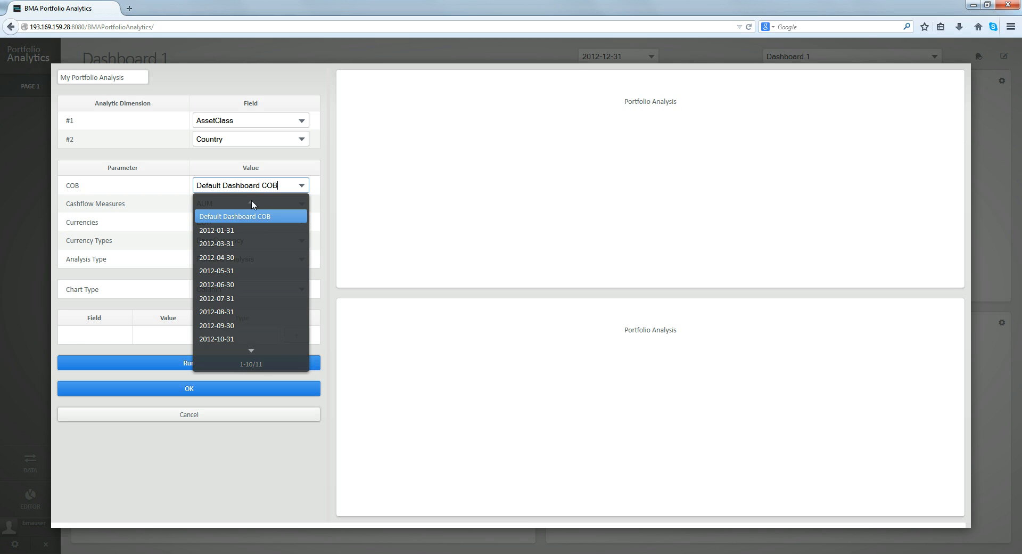
{"action": "left_click", "coordinate": [297, 172]}
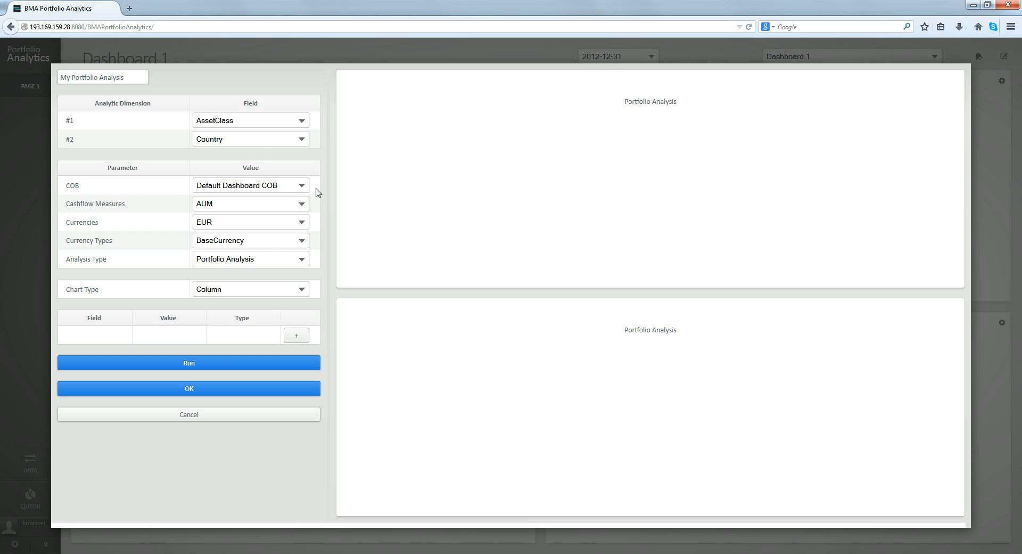
{"action": "left_click", "coordinate": [285, 186]}
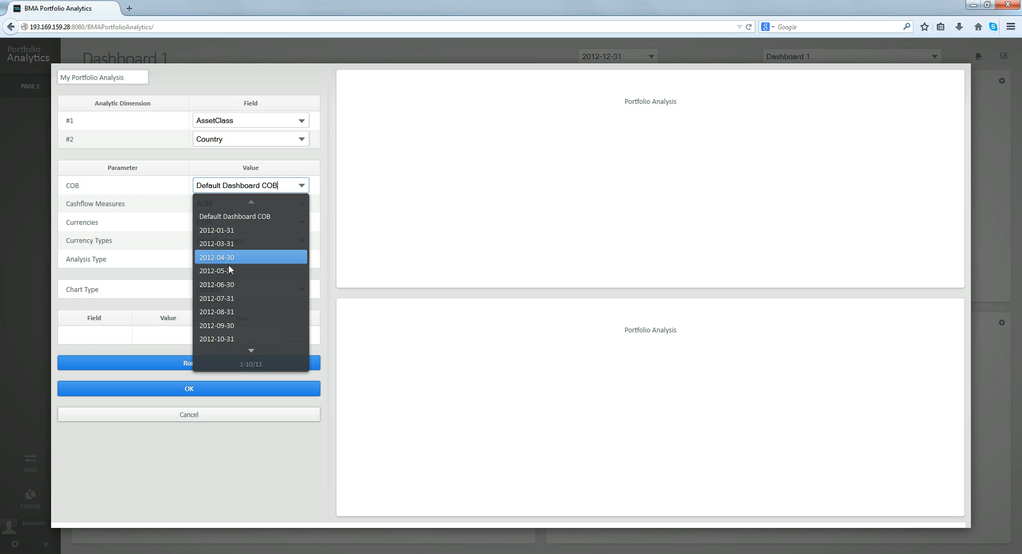
{"action": "left_click", "coordinate": [262, 187]}
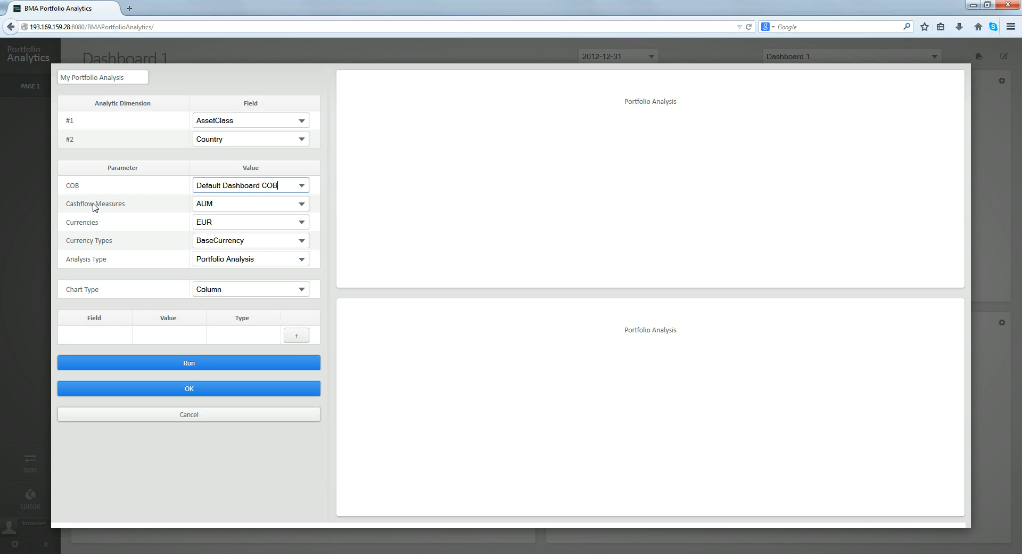
{"action": "left_click", "coordinate": [256, 207]}
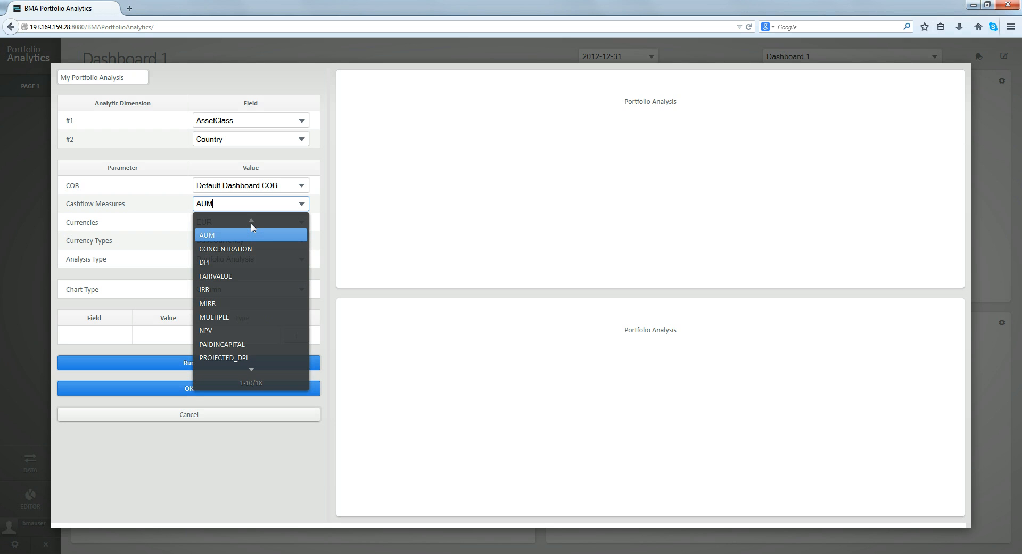
{"action": "left_click", "coordinate": [261, 209]}
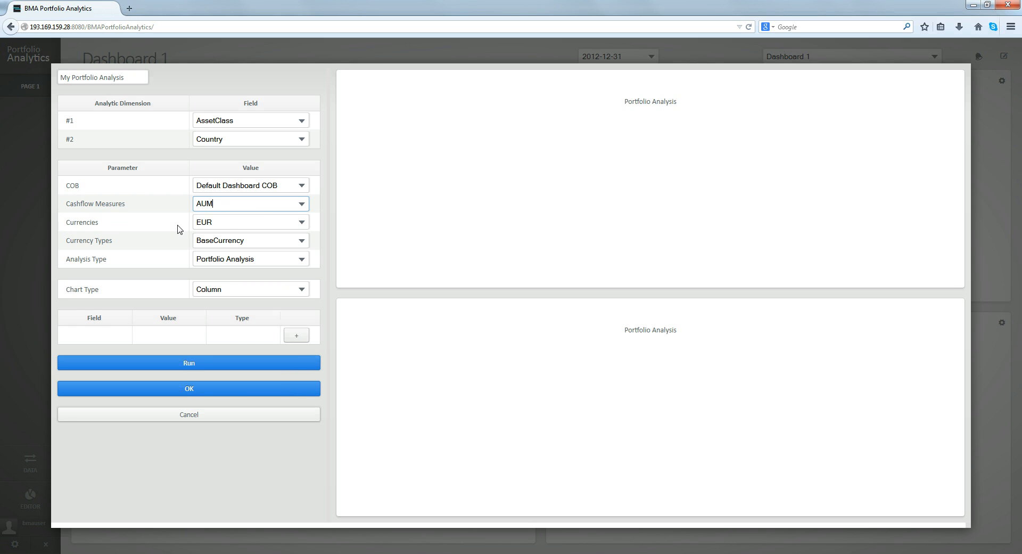
- Choose EUR as the report currency and examine the available currency types and analysis types
{"action": "left_click", "coordinate": [254, 227]}
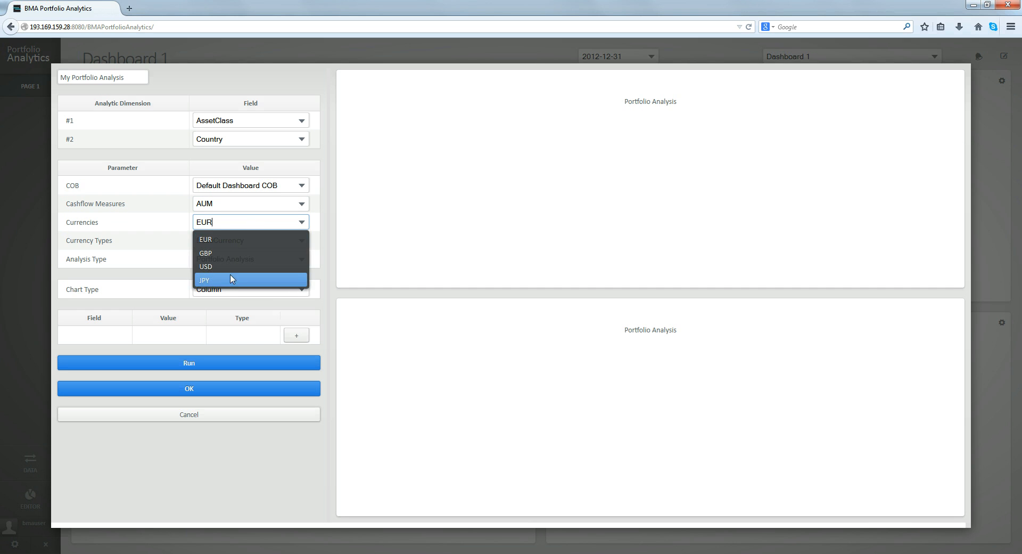
{"action": "left_click", "coordinate": [232, 241]}
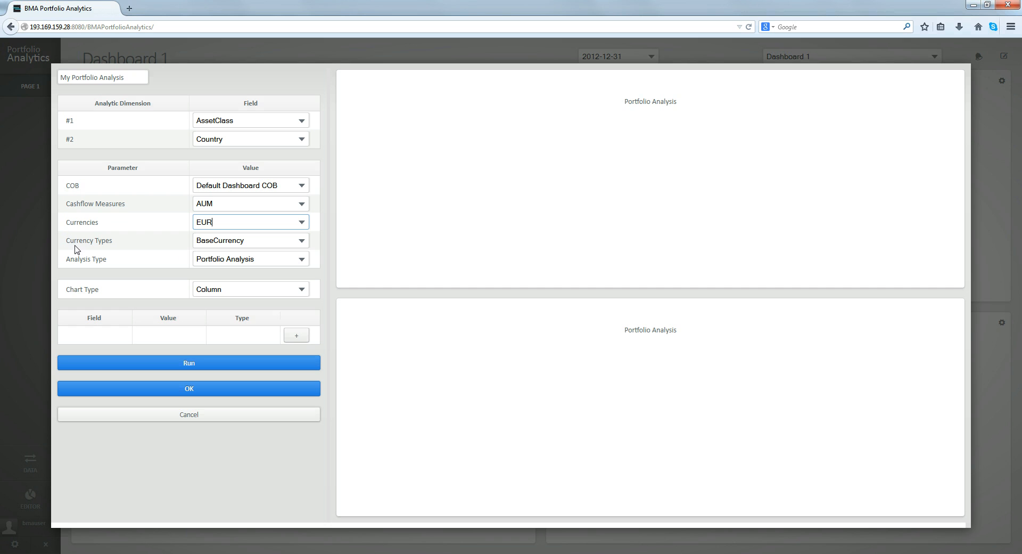
{"action": "left_click", "coordinate": [271, 242]}
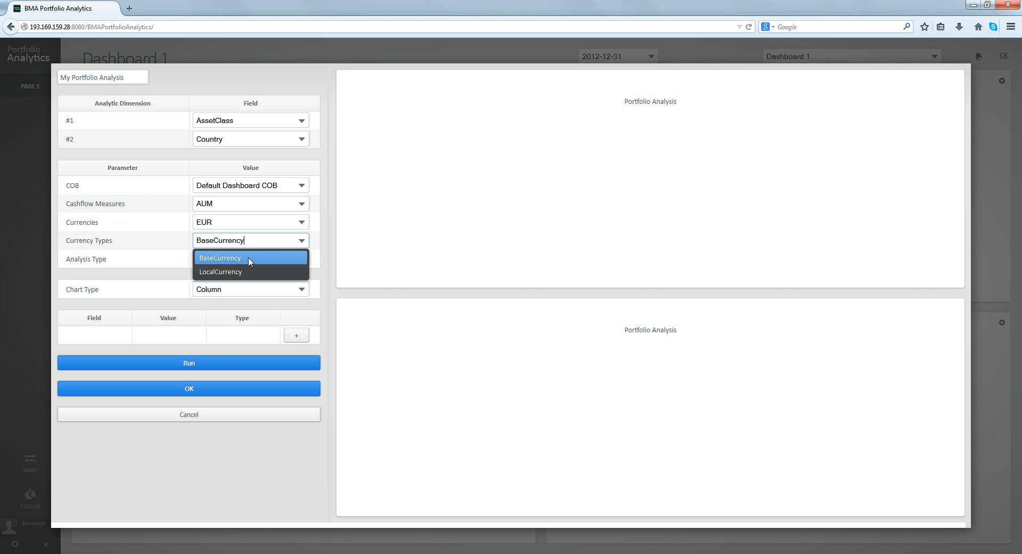
{"action": "left_click", "coordinate": [250, 246]}
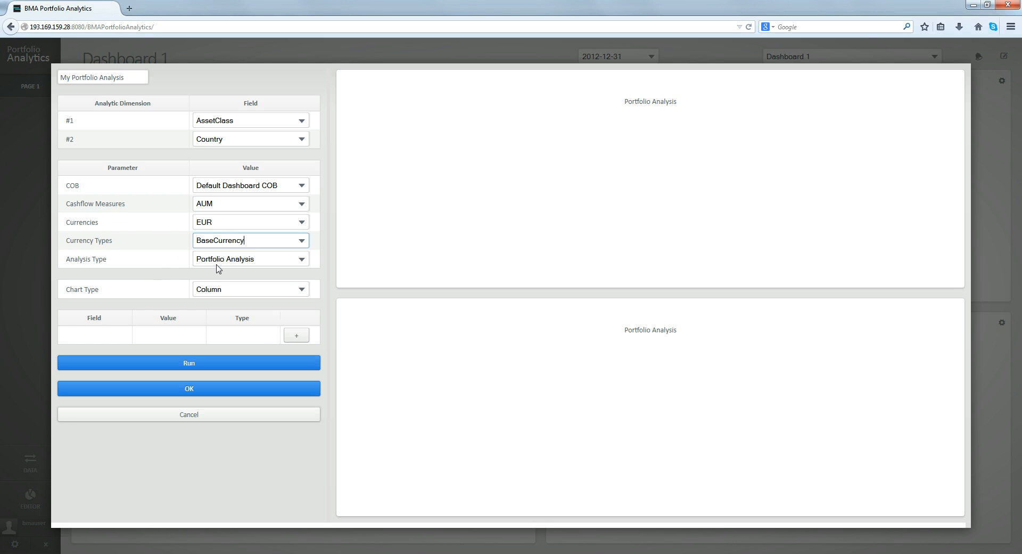
{"action": "left_click", "coordinate": [257, 260]}
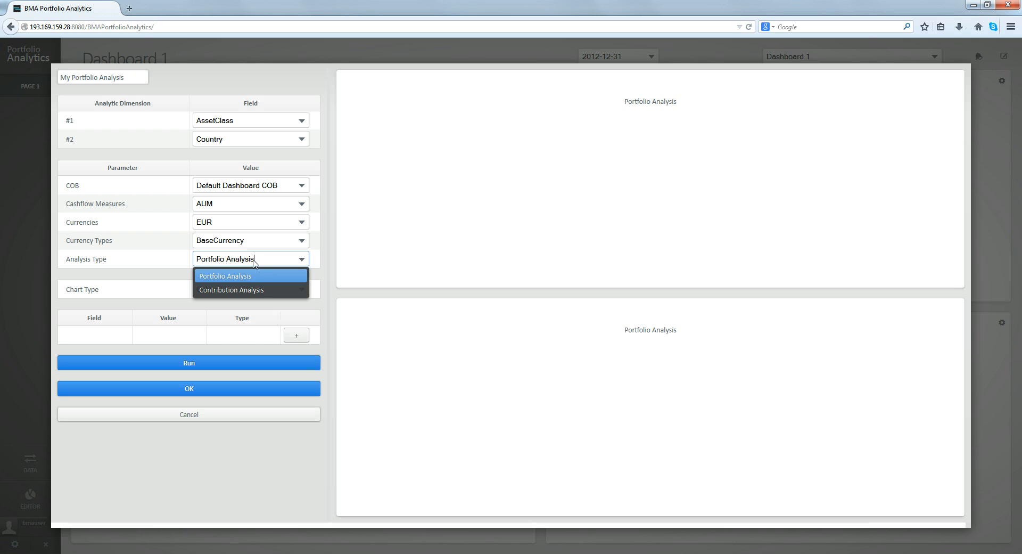
{"action": "left_click", "coordinate": [255, 262]}
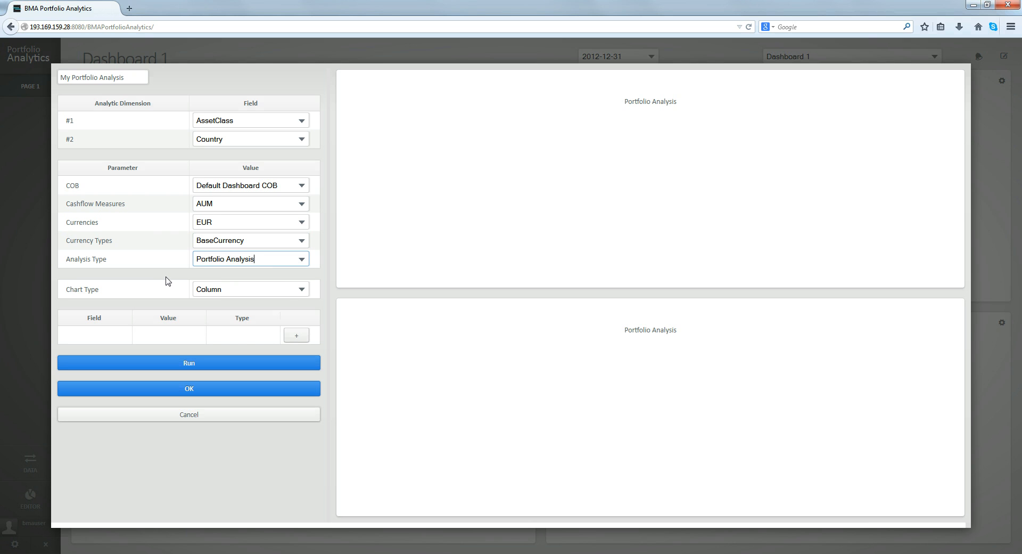
- Review the chart type options and run the report with the Column chart
{"action": "left_click", "coordinate": [302, 292]}
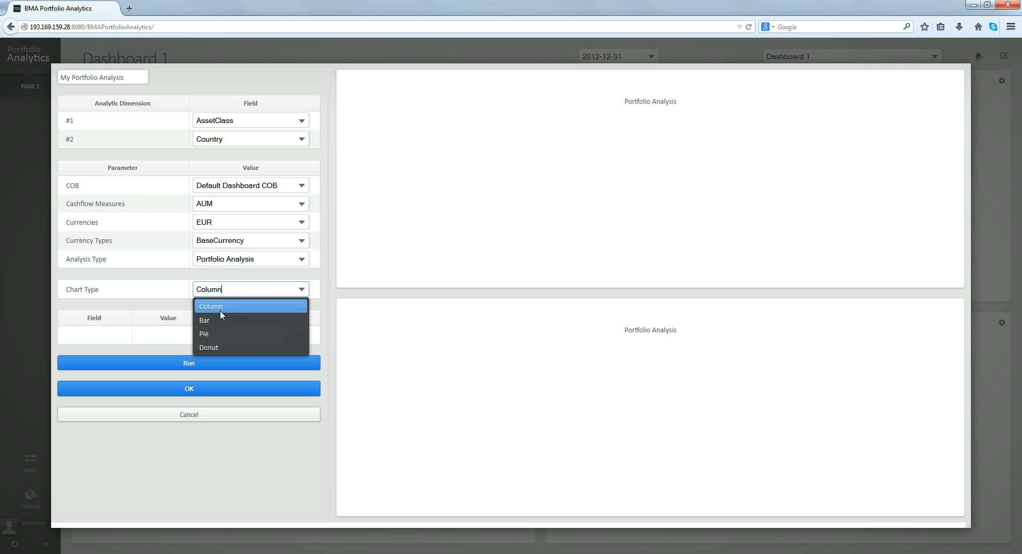
{"action": "key", "text": "Up"}
{"action": "key", "text": "Up"}
{"action": "key", "text": "Up"}
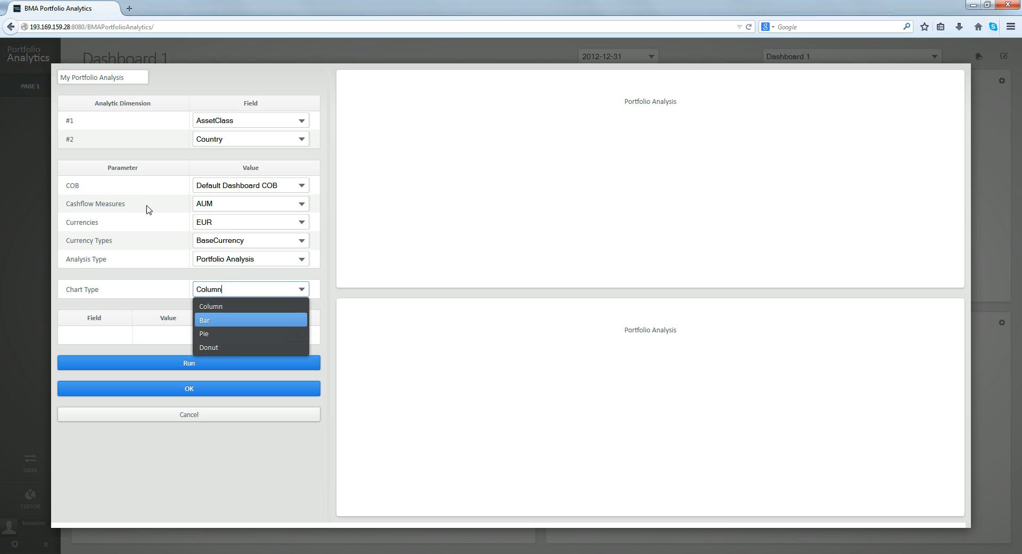
{"action": "left_click", "coordinate": [142, 282]}
{"action": "left_click", "coordinate": [174, 365]}
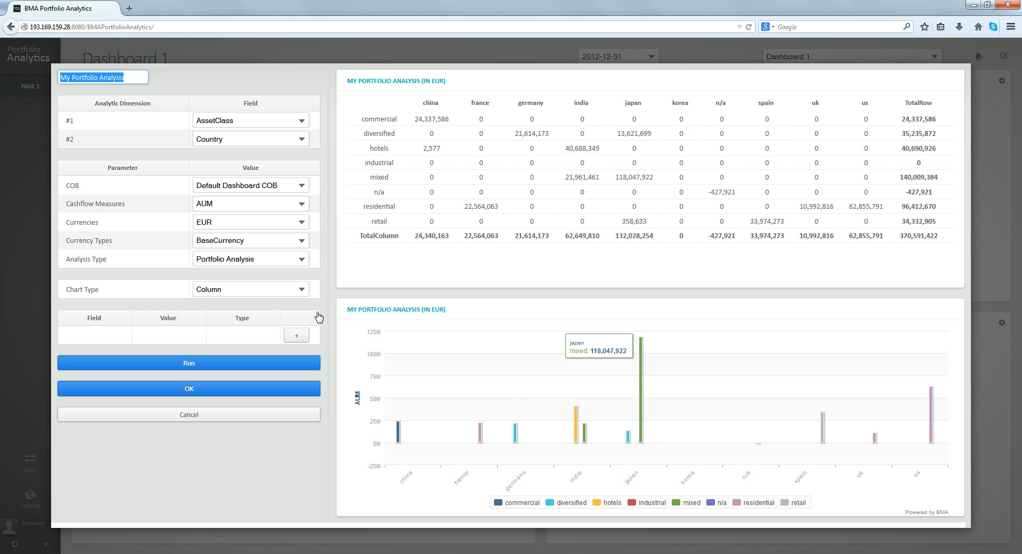
- Set the report's chart type to Donut and run the report again
{"action": "left_click", "coordinate": [290, 290]}
{"action": "left_click", "coordinate": [256, 348]}
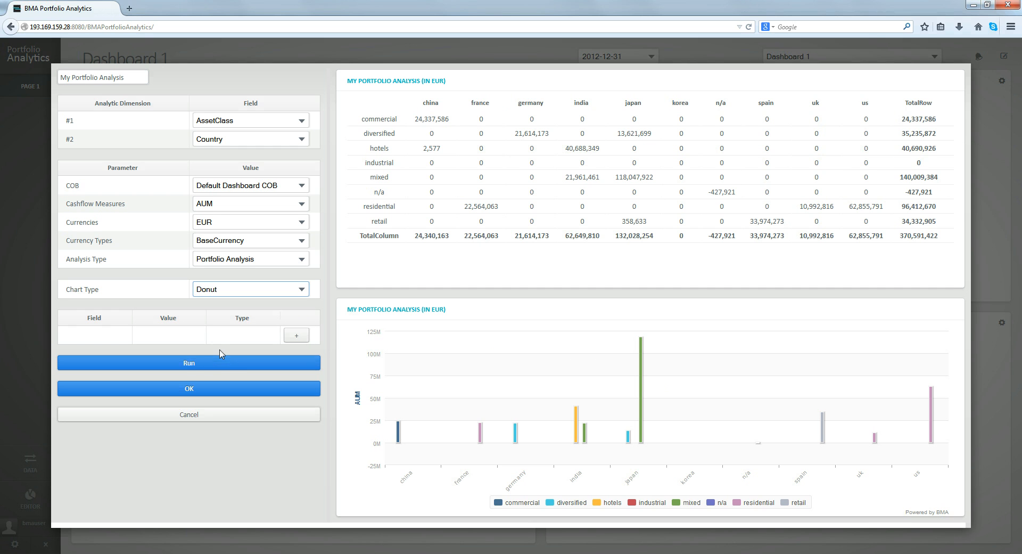
{"action": "left_click", "coordinate": [211, 367]}
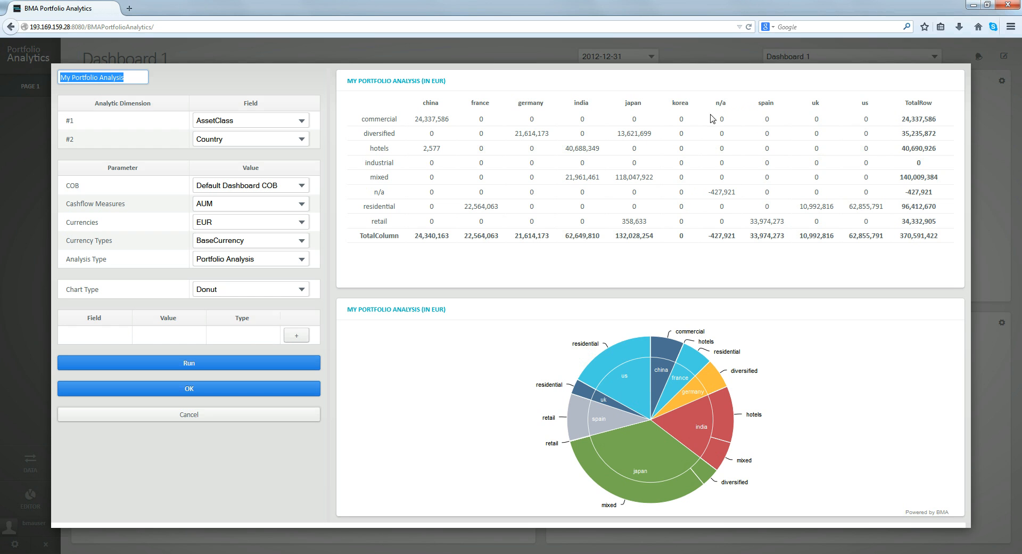
- Add a report filter on Country with value N/A and type DIFFERENT, and run the report
{"action": "left_click", "coordinate": [296, 335]}
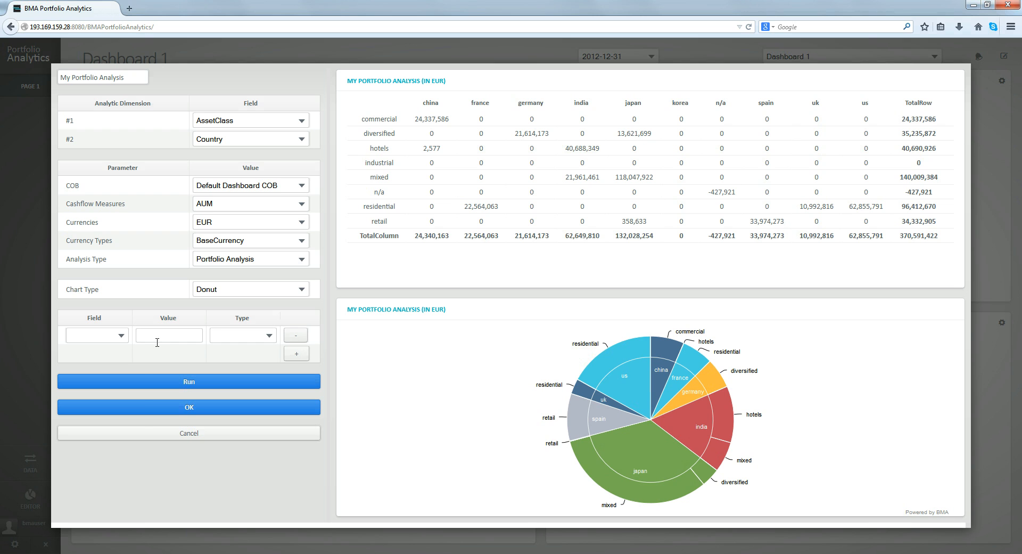
{"action": "left_click", "coordinate": [121, 336]}
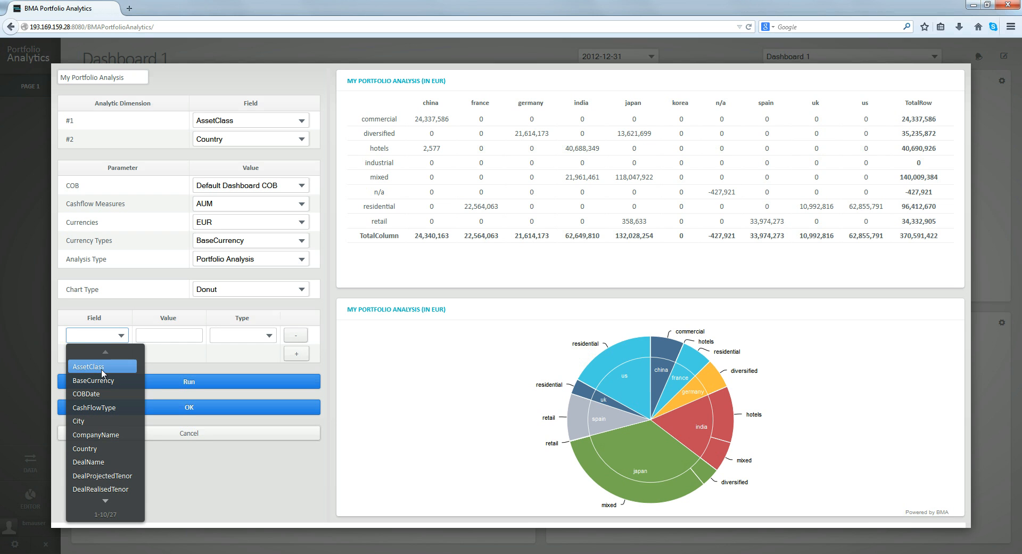
{"action": "left_click", "coordinate": [86, 448]}
{"action": "left_click", "coordinate": [163, 340]}
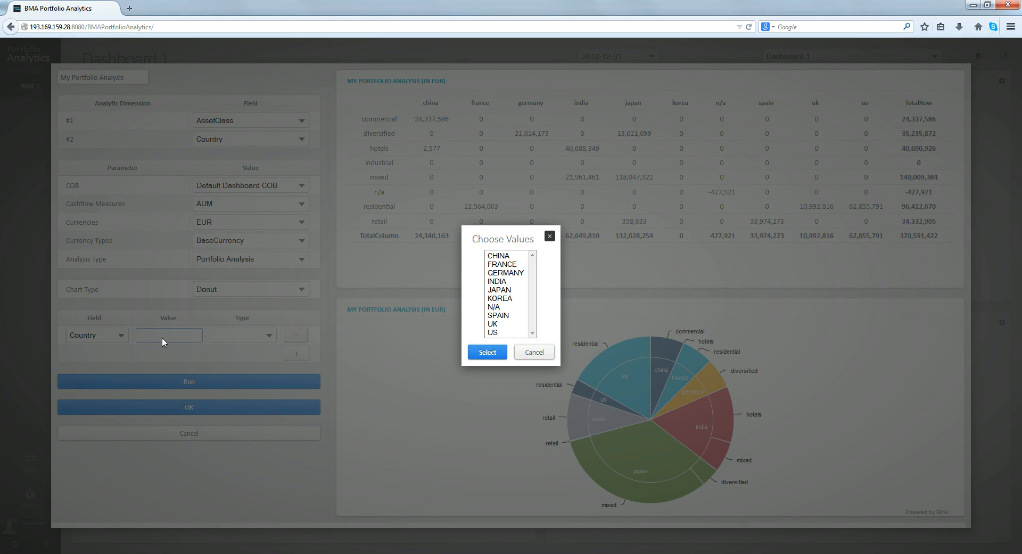
{"action": "left_click", "coordinate": [495, 307]}
{"action": "left_click", "coordinate": [487, 352]}
{"action": "left_click", "coordinate": [243, 336]}
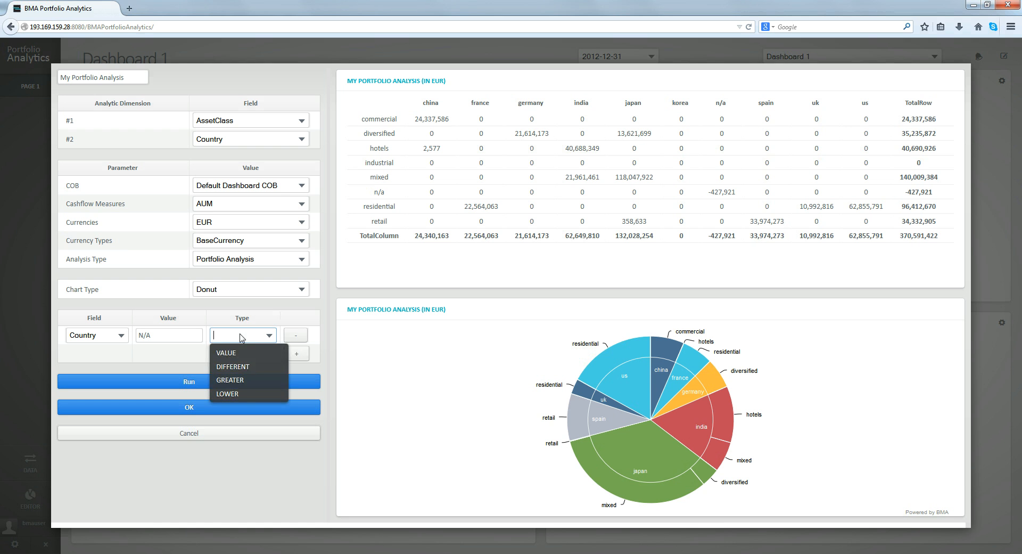
{"action": "left_click", "coordinate": [233, 366]}
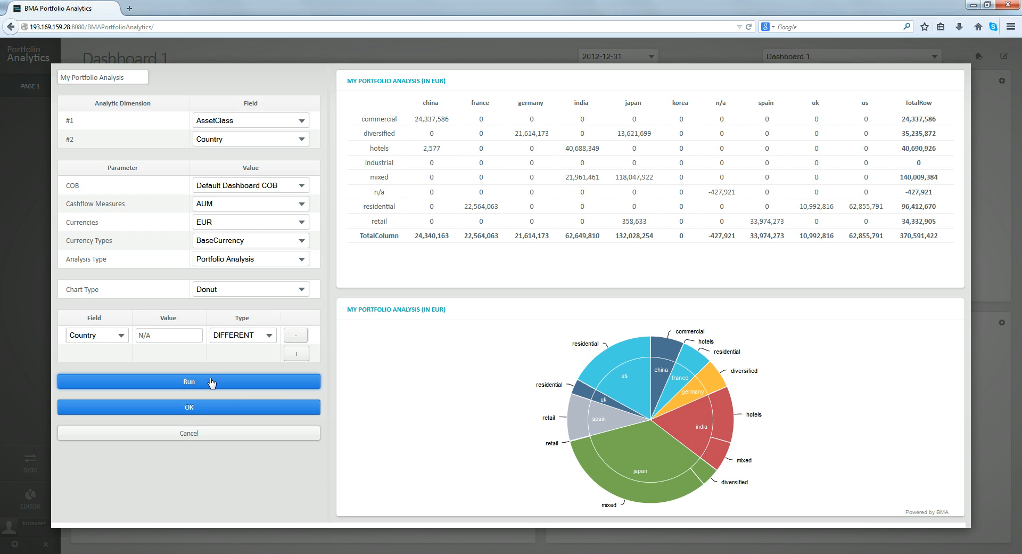
{"action": "left_click", "coordinate": [212, 382]}
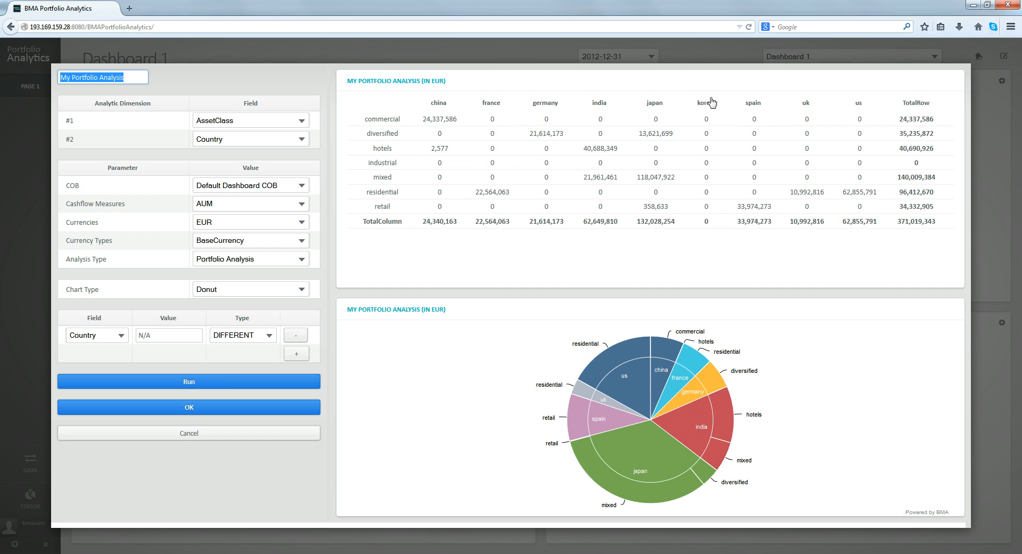
- Add KOREA to the country filter's values, rerun the report and accept it onto the dashboard
{"action": "left_click", "coordinate": [174, 335]}
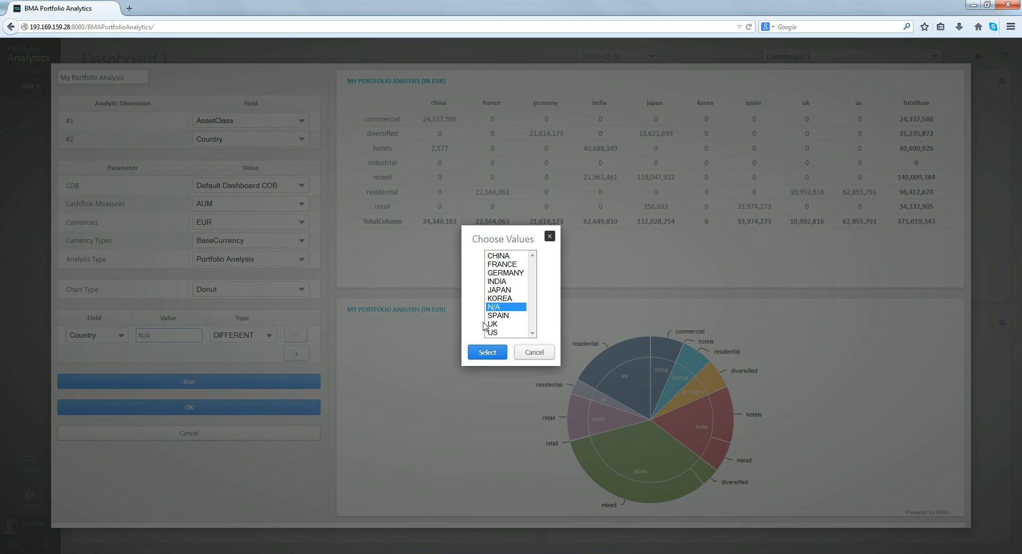
{"action": "left_click", "coordinate": [514, 299], "text": "ctrl"}
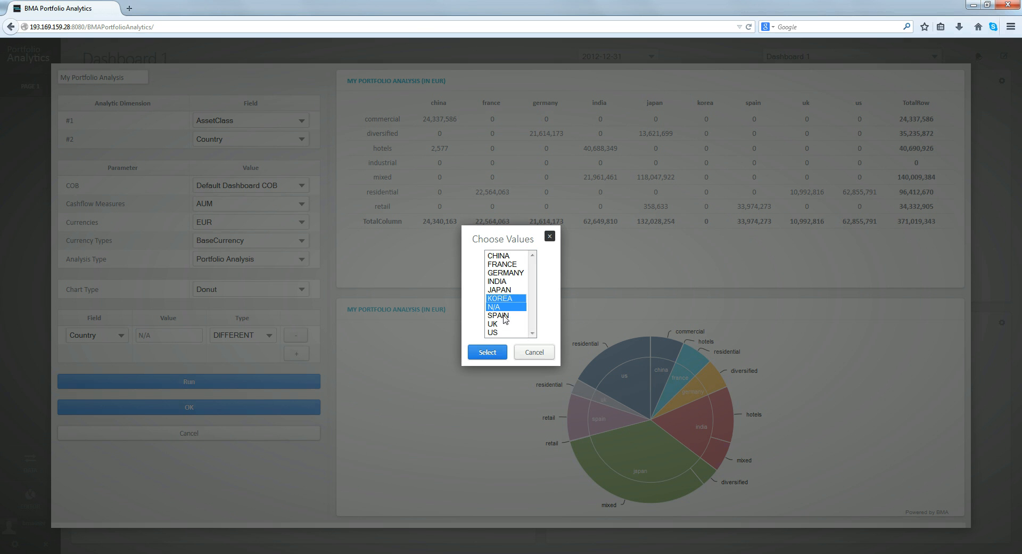
{"action": "left_click", "coordinate": [493, 352]}
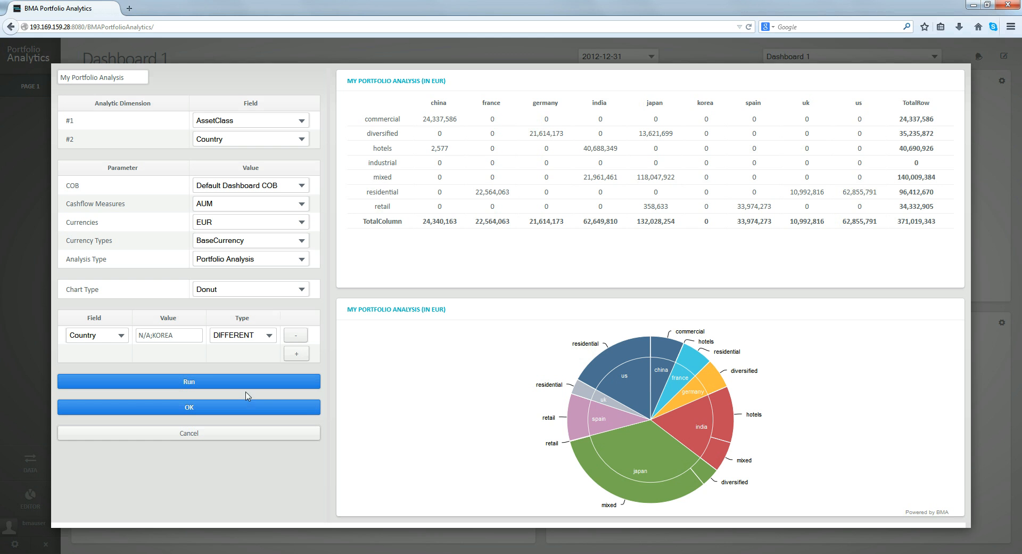
{"action": "left_click", "coordinate": [214, 382]}
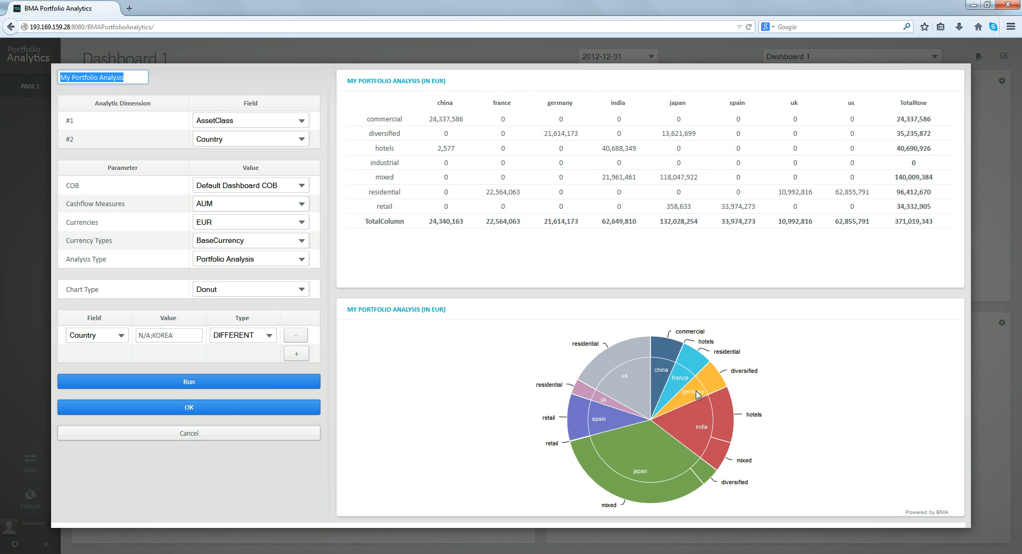
{"action": "left_click", "coordinate": [231, 411]}
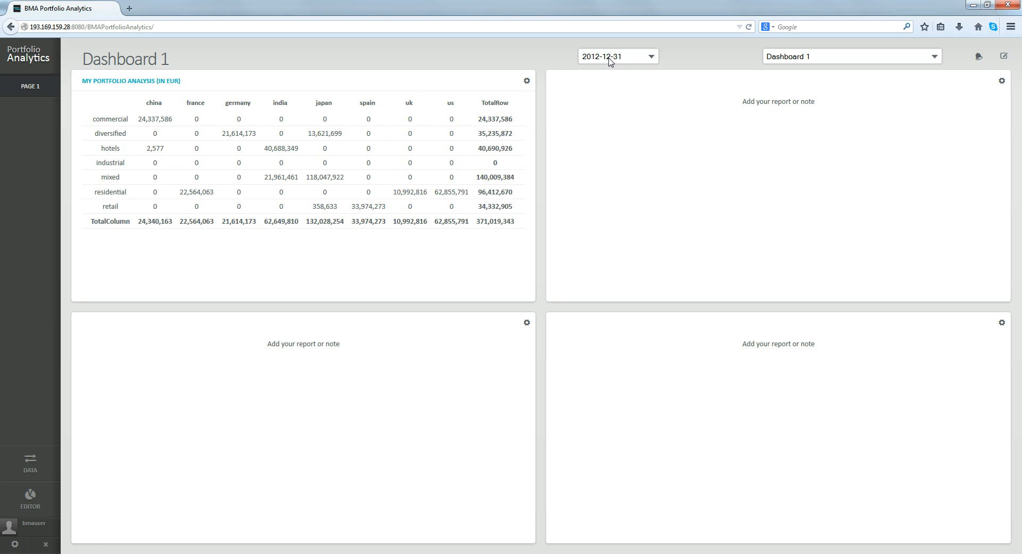
- Switch the dashboard date to 2012-10-31 and set it back to 2012-12-31
{"action": "left_click", "coordinate": [635, 60]}
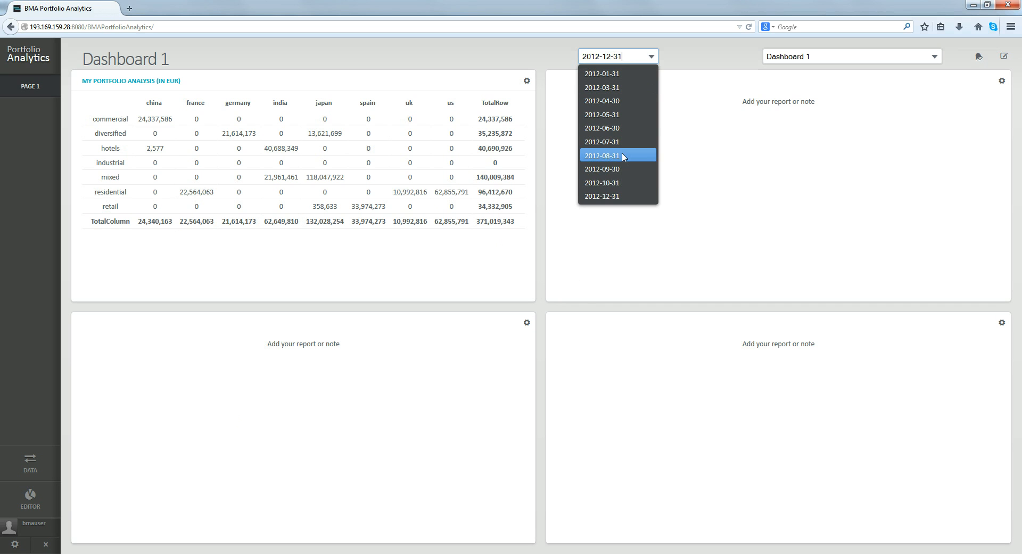
{"action": "left_click", "coordinate": [612, 172]}
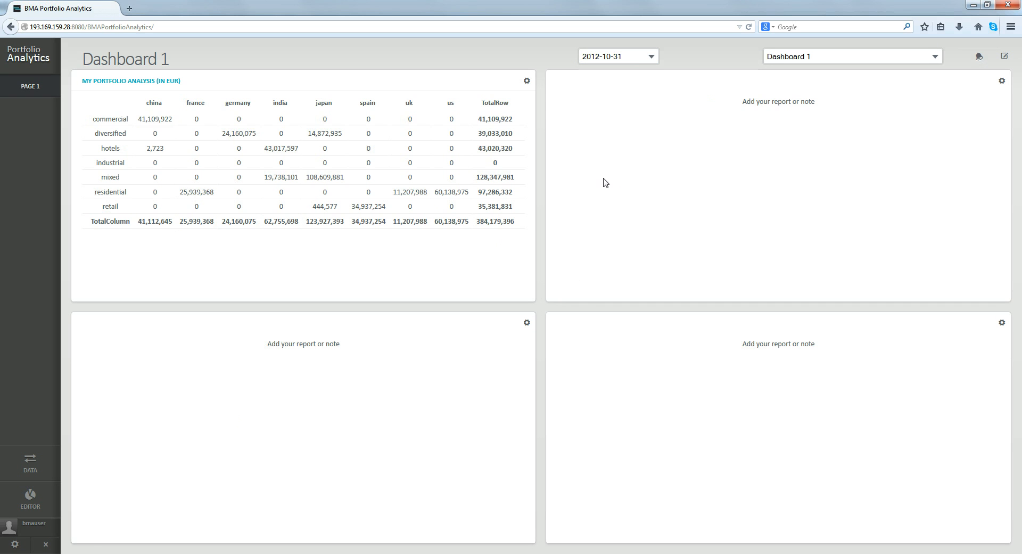
{"action": "left_click", "coordinate": [632, 57]}
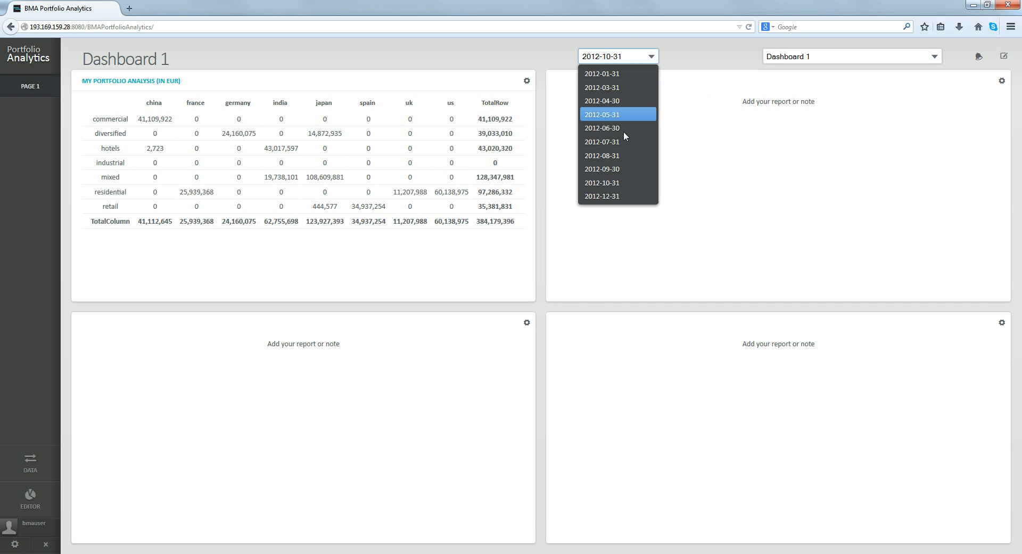
{"action": "left_click", "coordinate": [615, 197]}
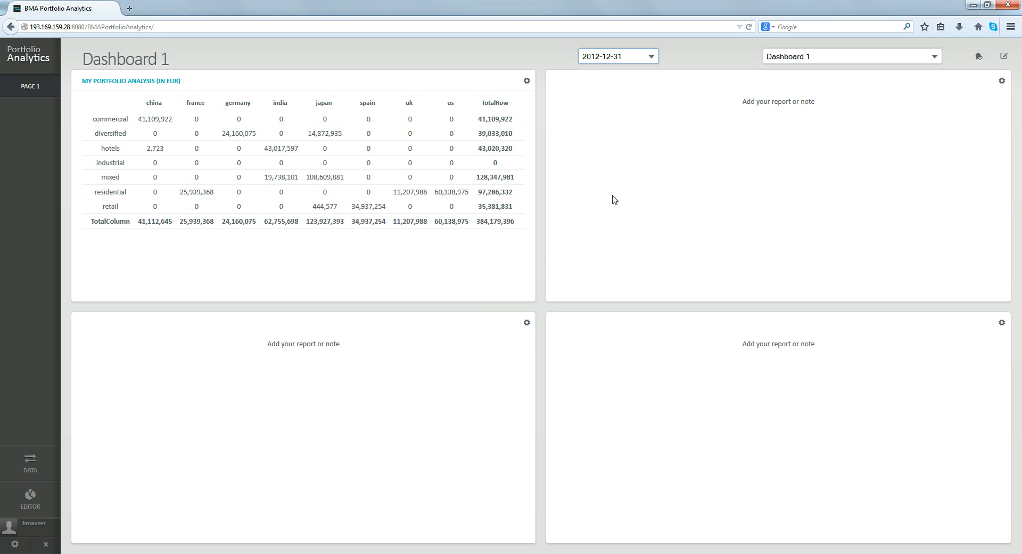
- View the dashboard report as a chart, as its input settings, and as a table again
{"action": "left_click", "coordinate": [527, 82]}
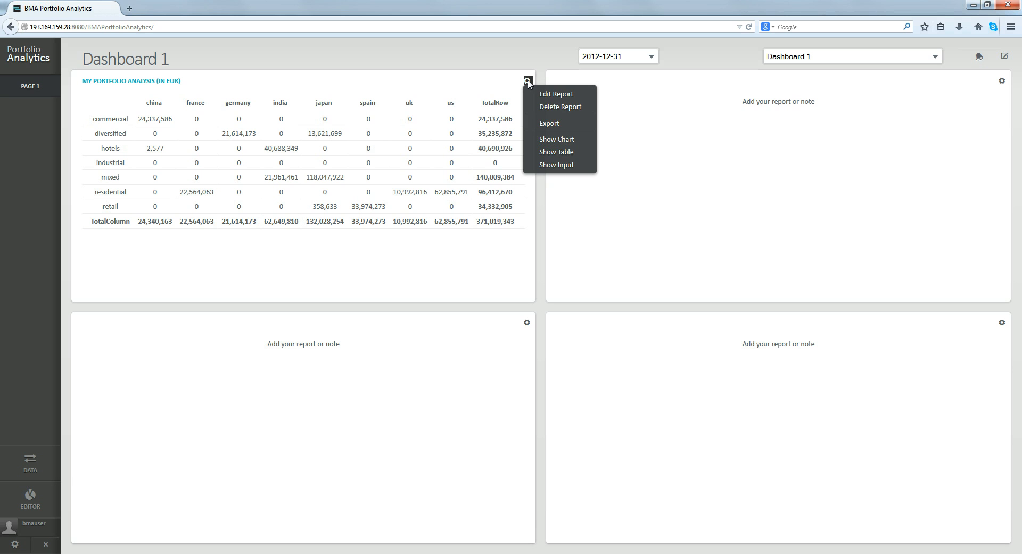
{"action": "left_click", "coordinate": [571, 142]}
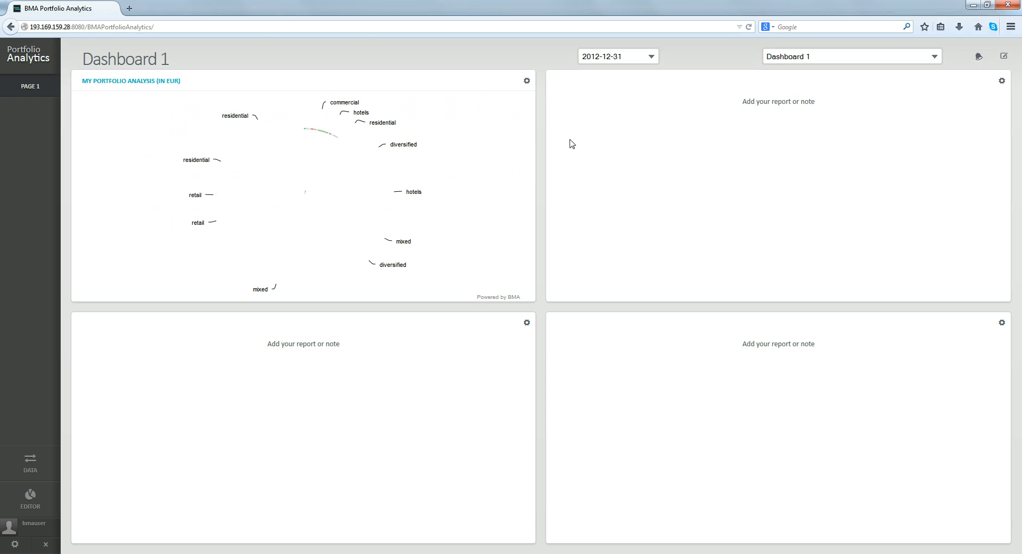
{"action": "left_click", "coordinate": [529, 81]}
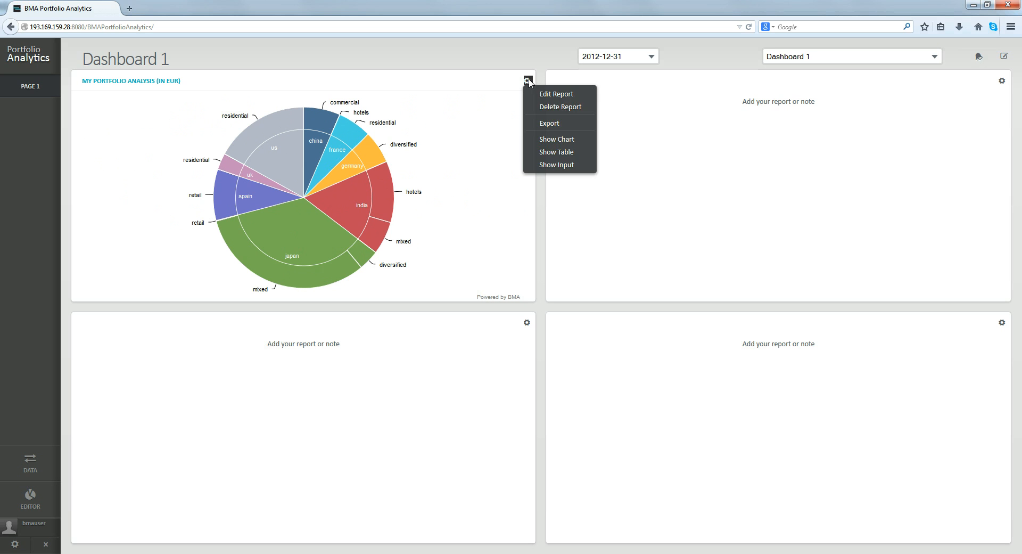
{"action": "left_click", "coordinate": [565, 167]}
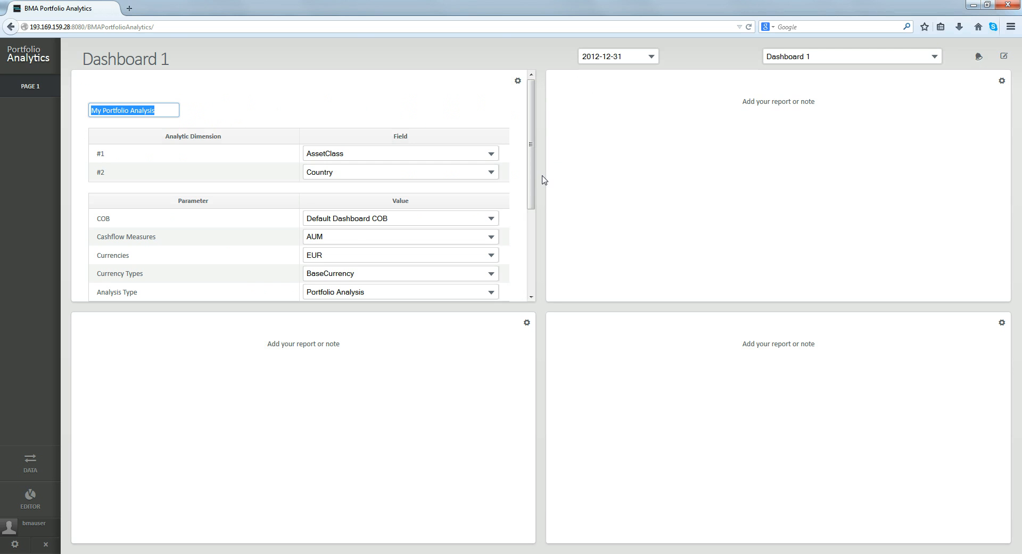
{"action": "left_click_drag", "start_coordinate": [531, 201], "coordinate": [533, 178]}
{"action": "left_click", "coordinate": [518, 81]}
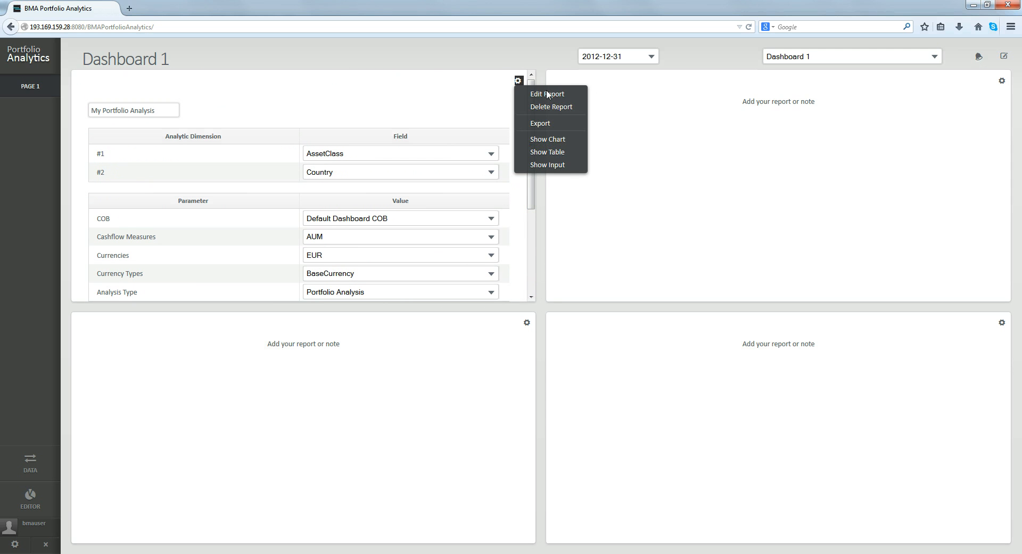
{"action": "left_click", "coordinate": [547, 152]}
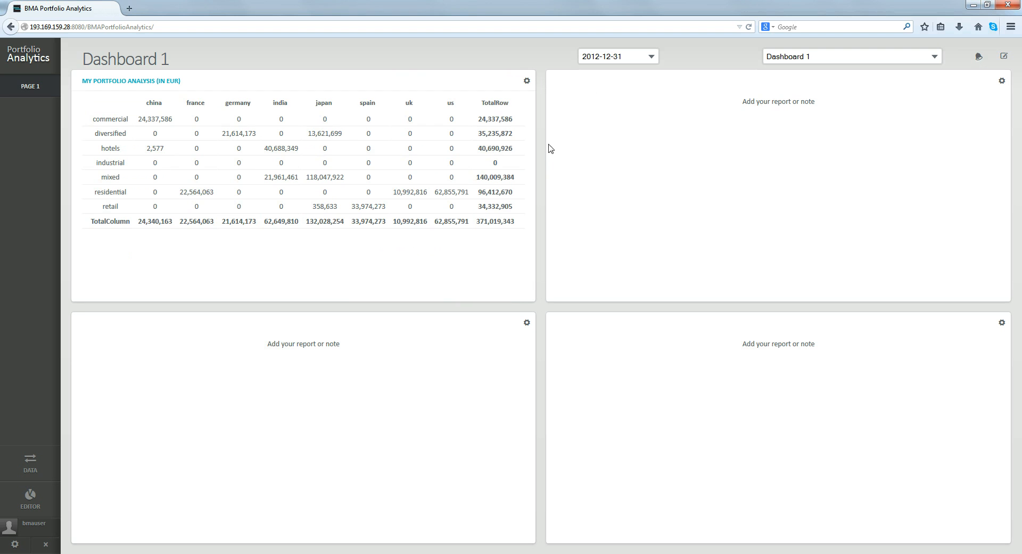
- Examine the export formats offered for the report's table view and close the export dialog without exporting
{"action": "left_click", "coordinate": [527, 81]}
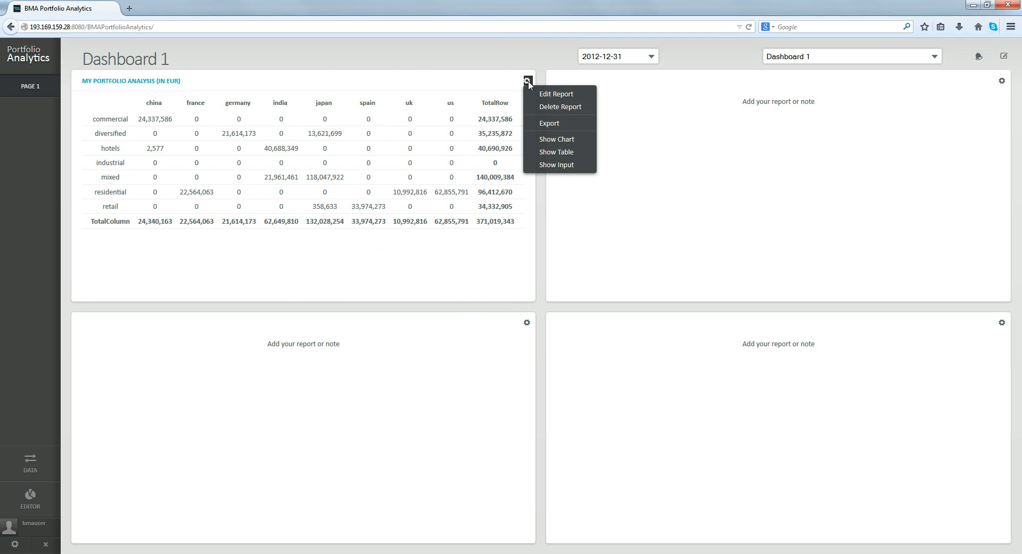
{"action": "left_click", "coordinate": [556, 124]}
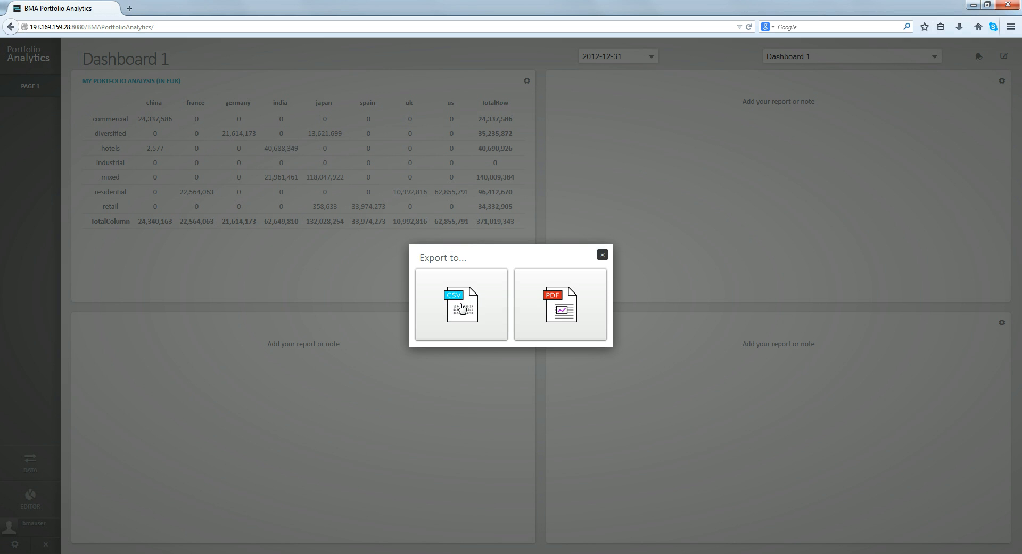
{"action": "left_click", "coordinate": [603, 255]}
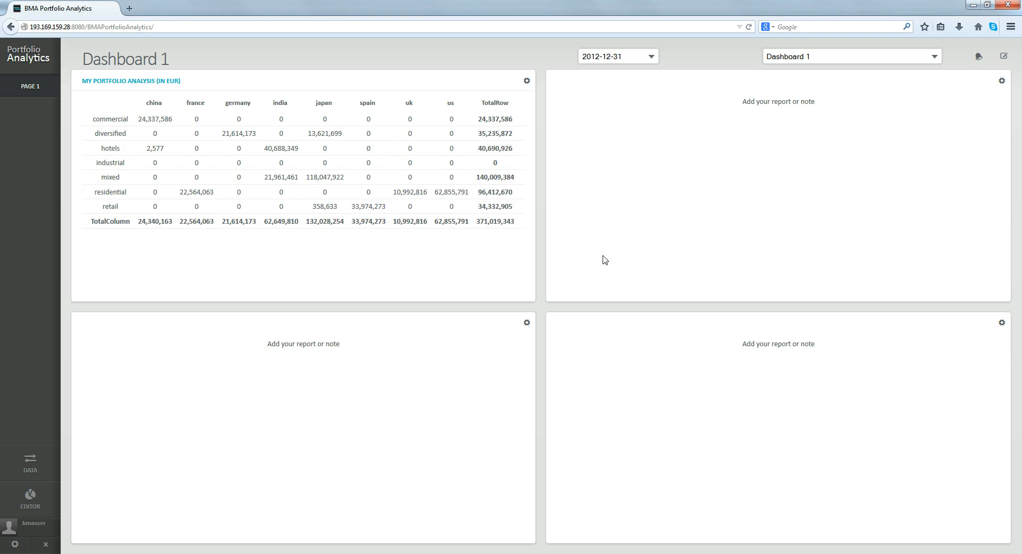
- Show the report as a chart and examine the export formats offered for it without exporting
{"action": "left_click", "coordinate": [527, 81]}
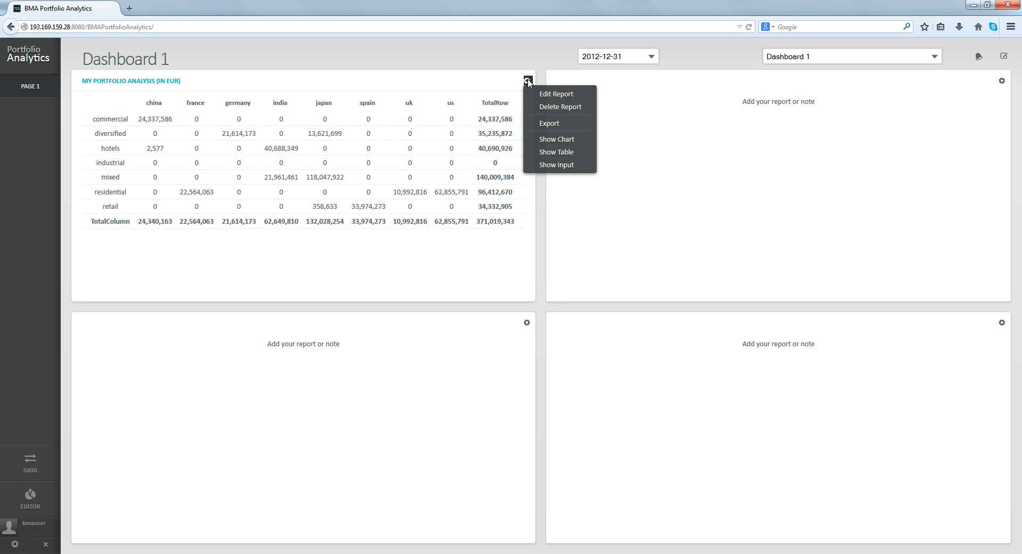
{"action": "left_click", "coordinate": [561, 141]}
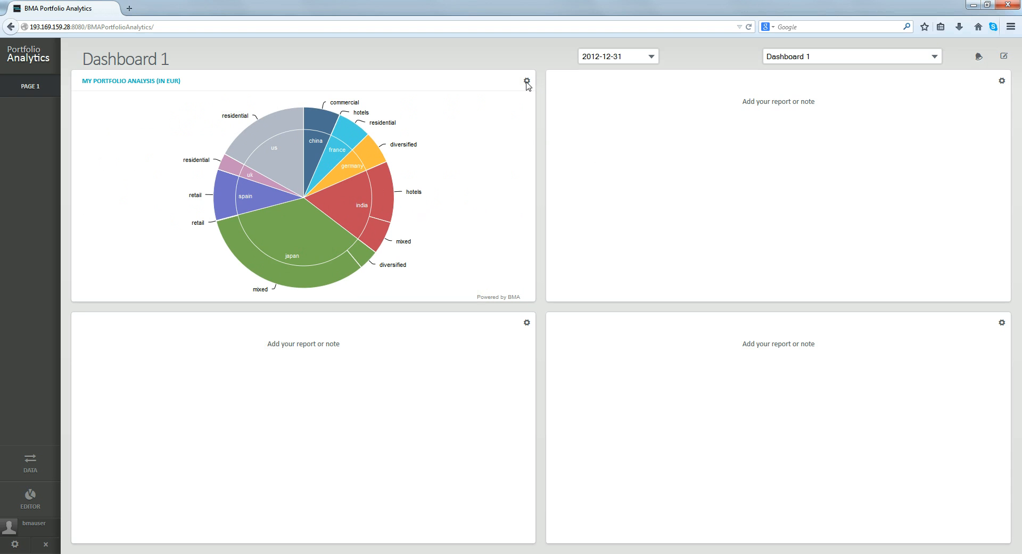
{"action": "left_click", "coordinate": [527, 82]}
{"action": "left_click", "coordinate": [545, 124]}
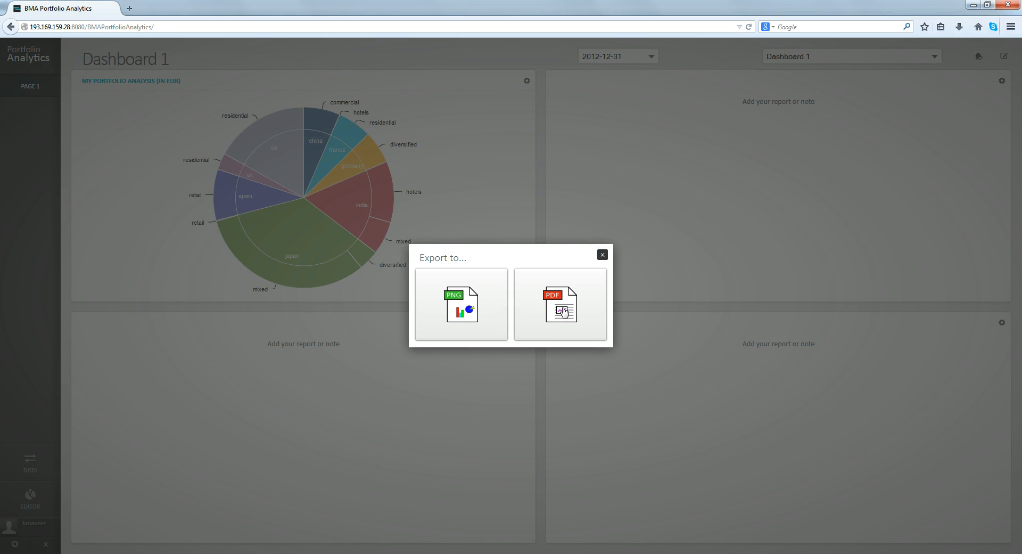
{"action": "left_click", "coordinate": [602, 255]}
- Open the portfolio analysis report for editing, review its settings and cancel without changes
{"action": "left_click", "coordinate": [527, 82]}
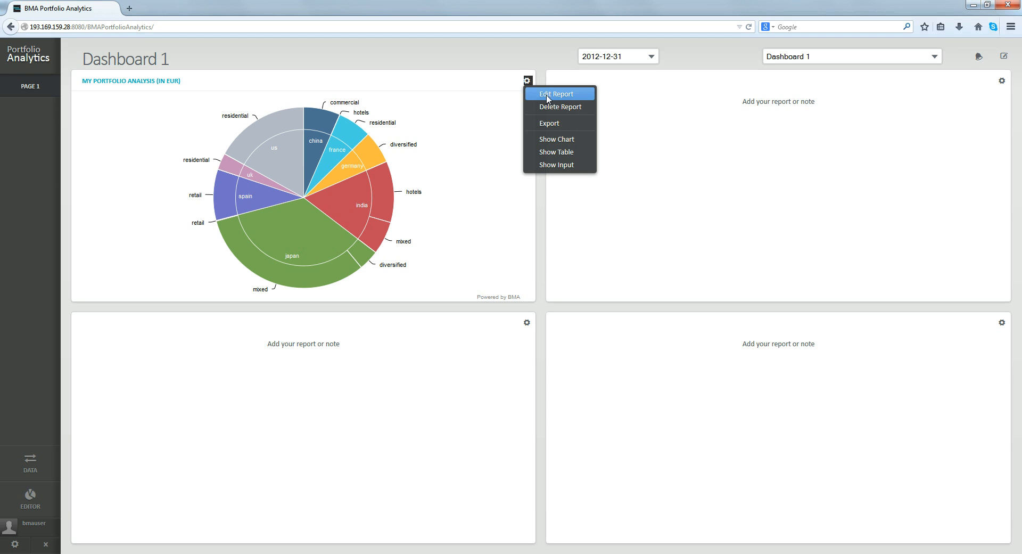
{"action": "left_click", "coordinate": [547, 96]}
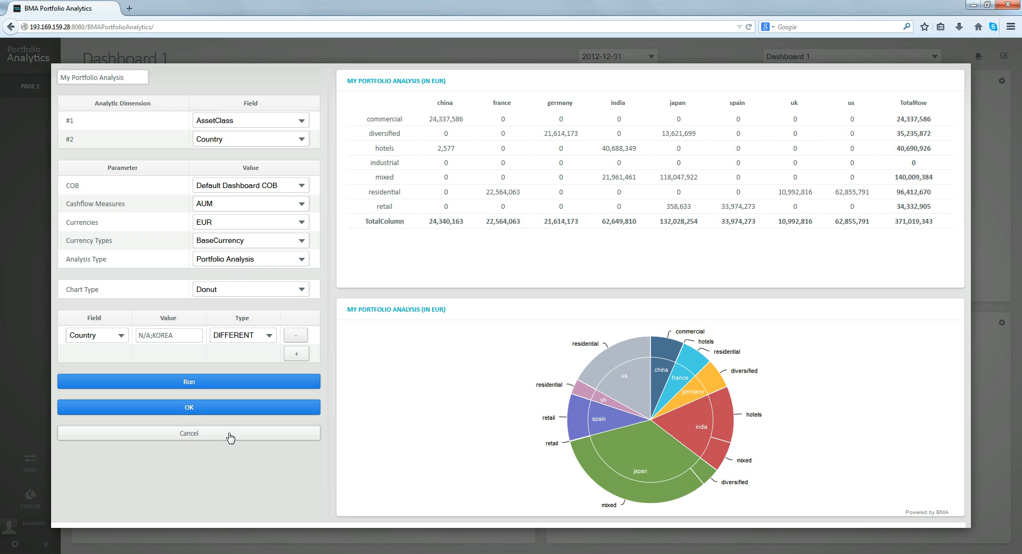
{"action": "left_click", "coordinate": [265, 438]}
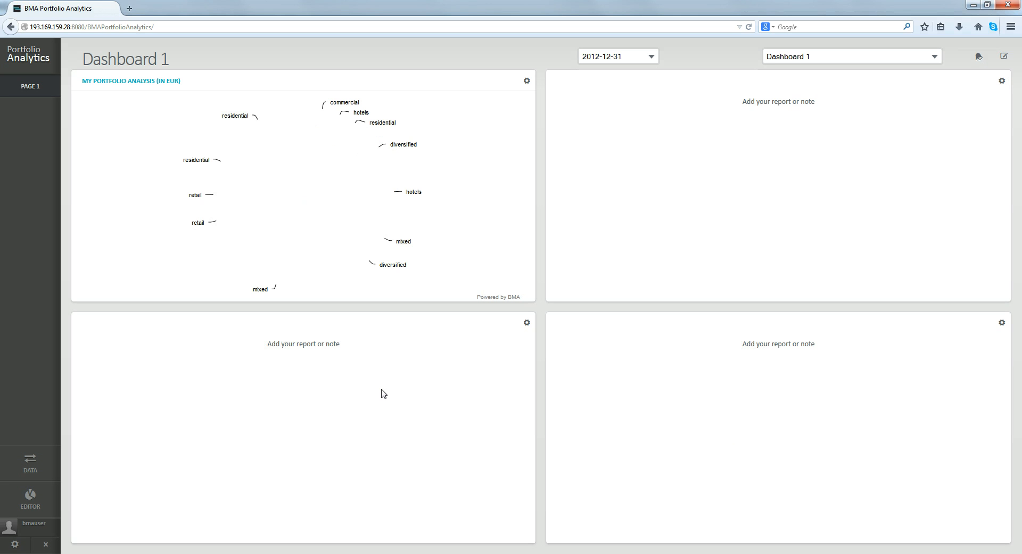